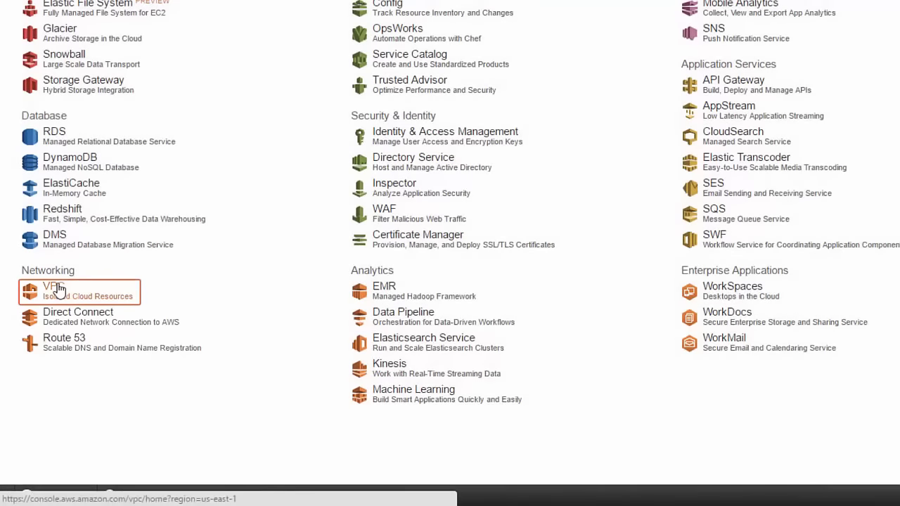
# - Open the VPC dashboard, review the wizard's configuration with public and private subnets, and exit the wizard
pyautogui.click(57, 290)
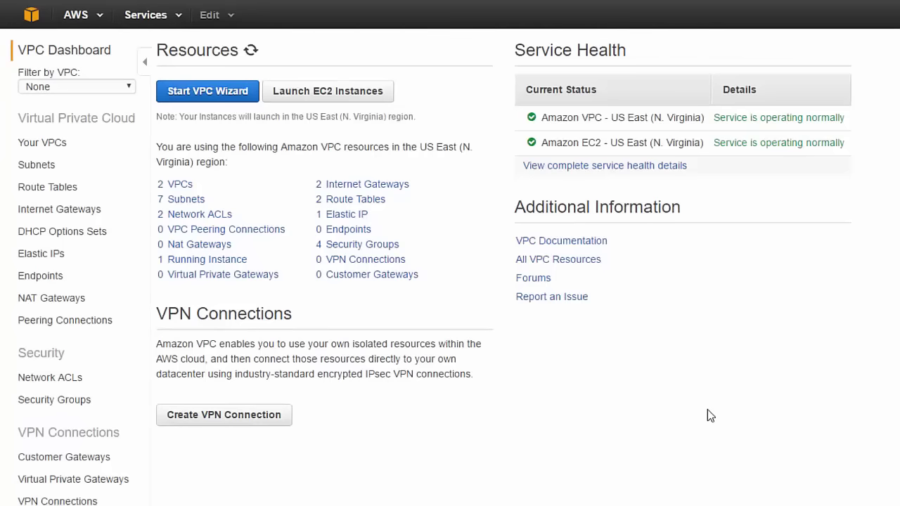
pyautogui.click(210, 99)
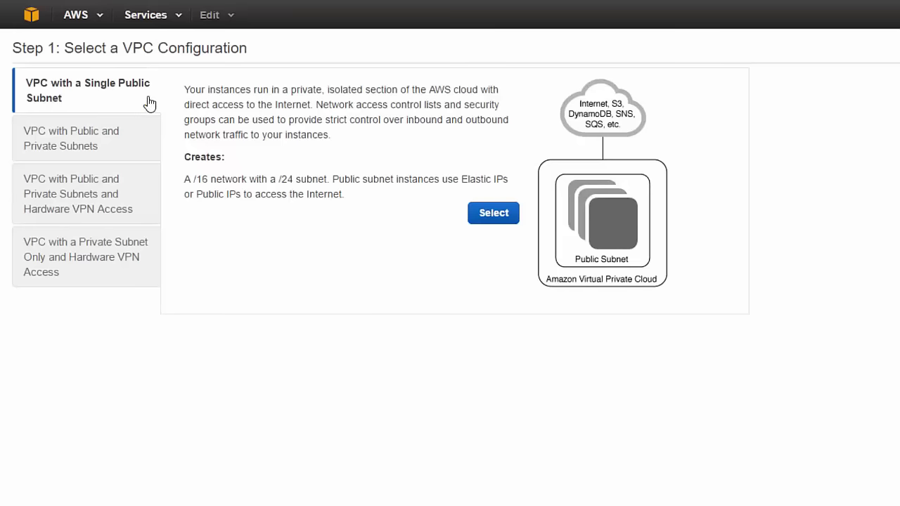
pyautogui.click(101, 161)
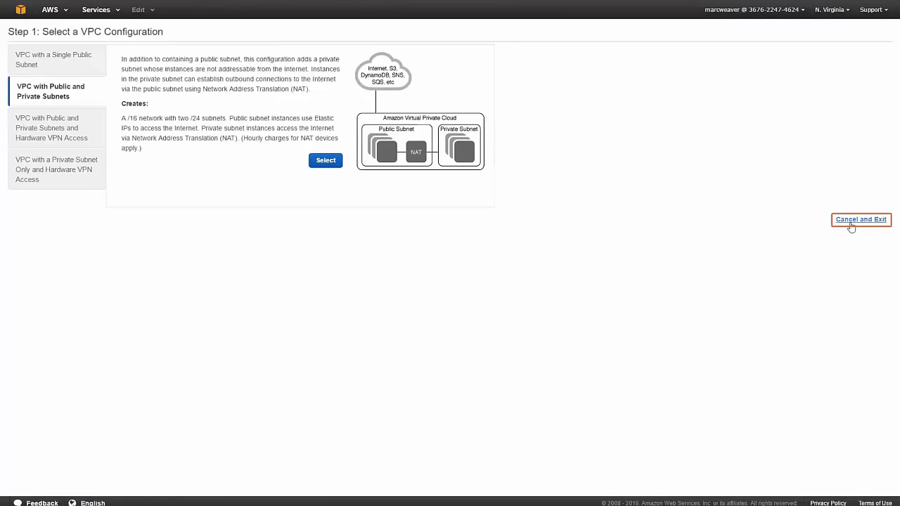
pyautogui.click(859, 220)
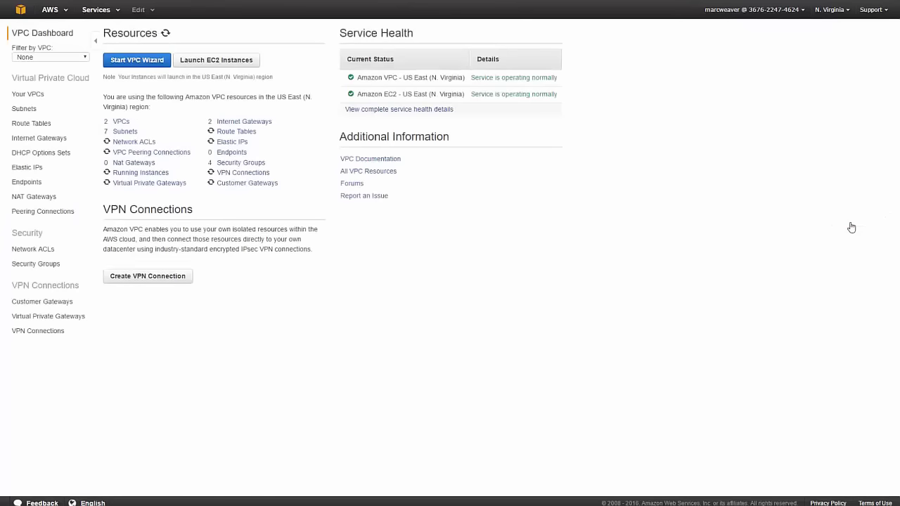
# - Start a new VPC with the name tag SIMPLILEARN_VPC and try the CIDR block 10.0.0.0/15
pyautogui.click(39, 93)
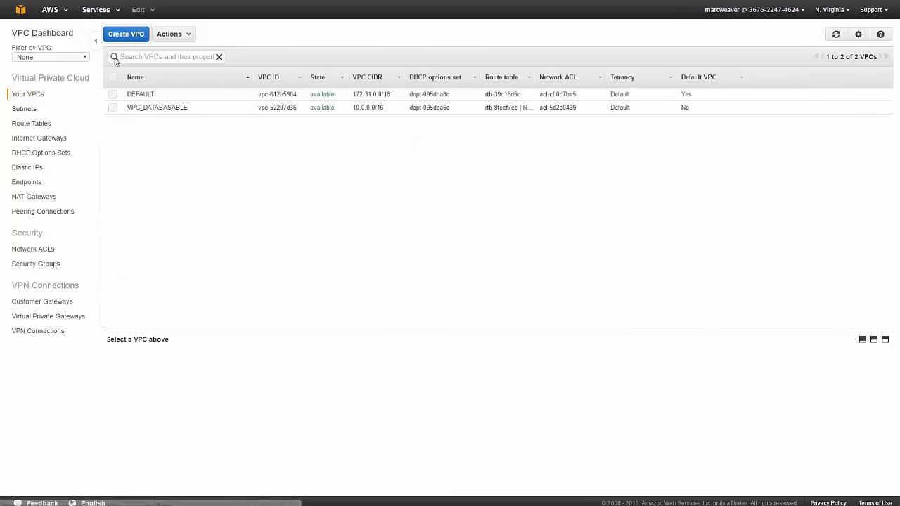
pyautogui.click(135, 37)
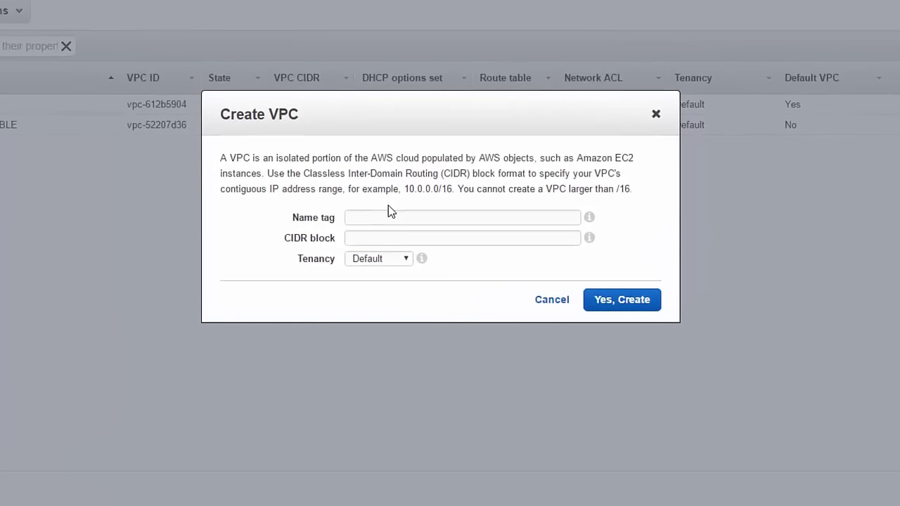
pyautogui.click(409, 210)
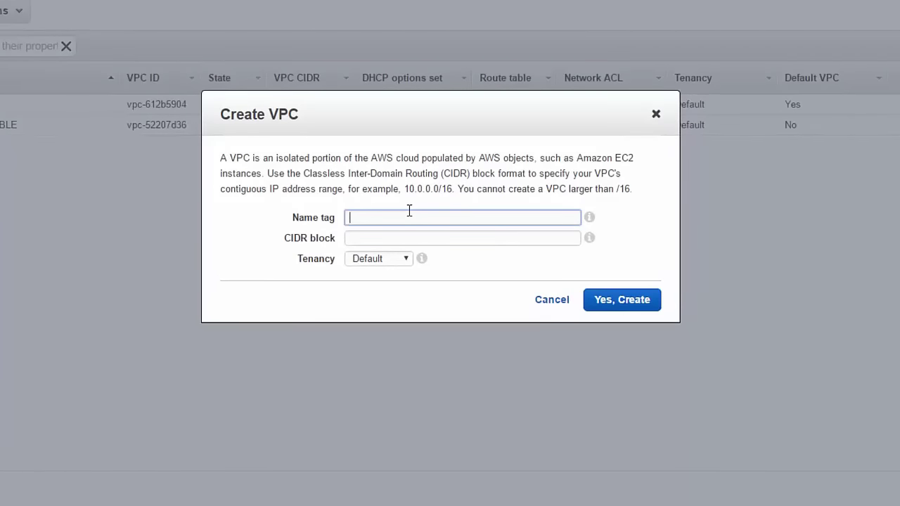
pyautogui.write('SIMPLILEARN_VPC')
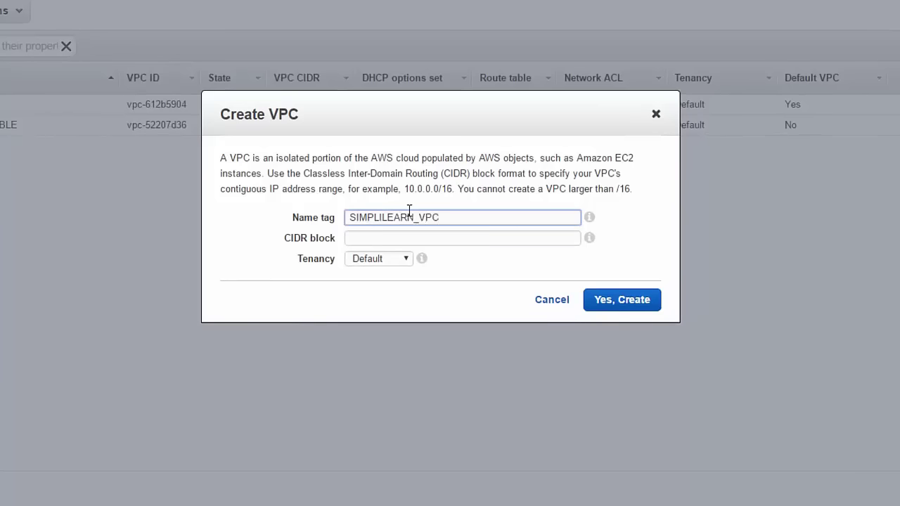
pyautogui.click(439, 237)
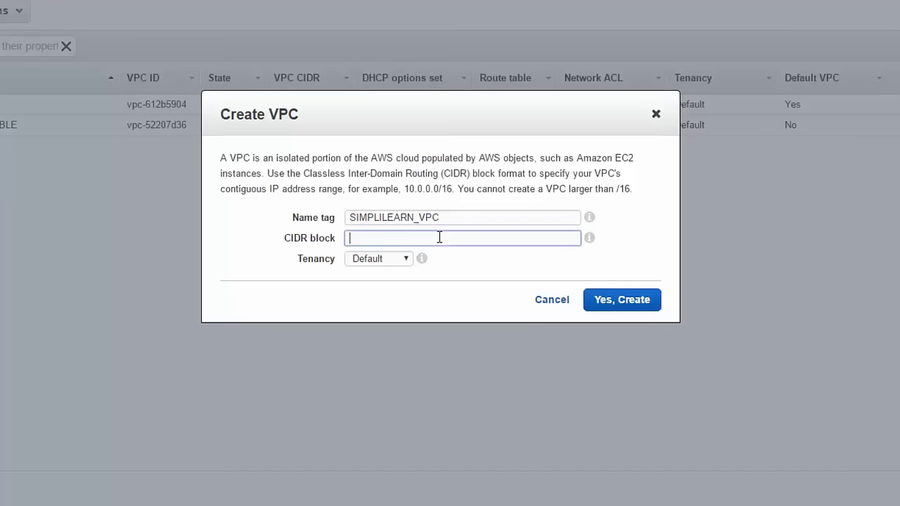
pyautogui.write('10.0.0.0/15')
pyautogui.click(491, 290)
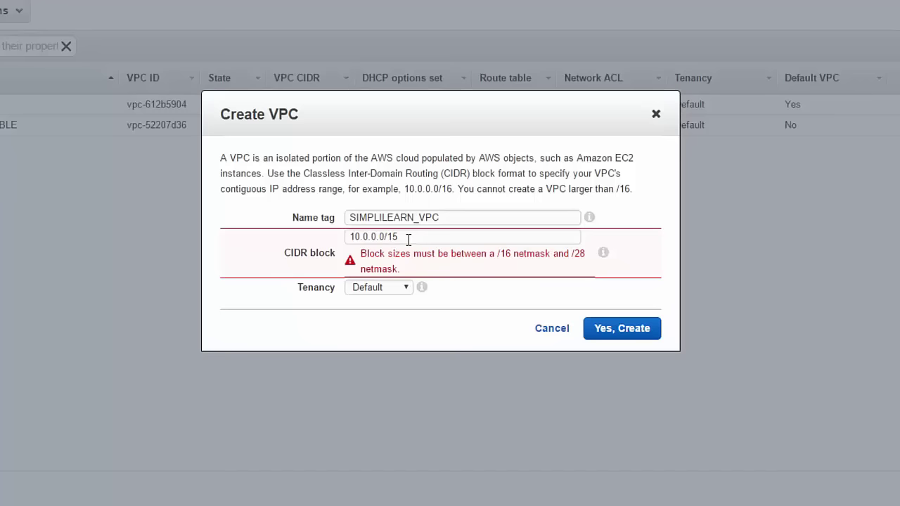
# - Correct the CIDR block to 10.0.0.0/16, keep the Default tenancy, and create the VPC
pyautogui.moveTo(402, 238); pyautogui.dragTo(396, 237)
pyautogui.write('6')
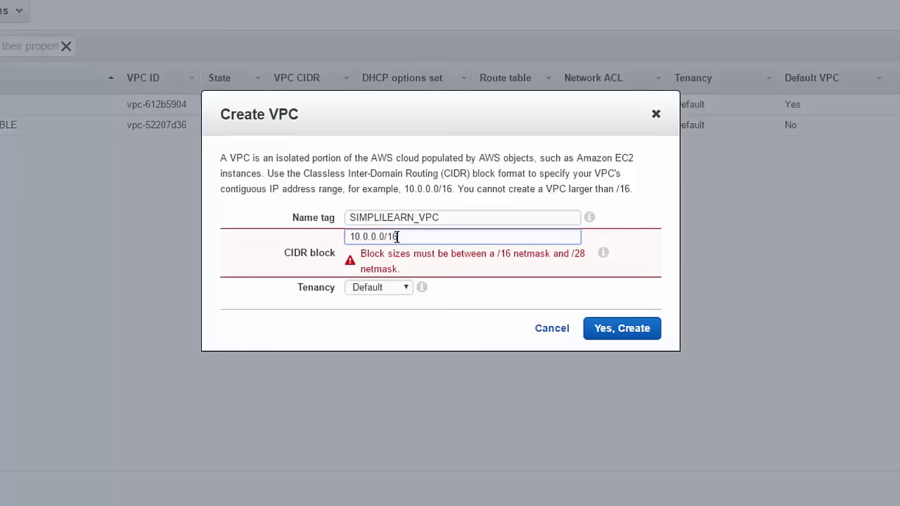
pyautogui.click(454, 270)
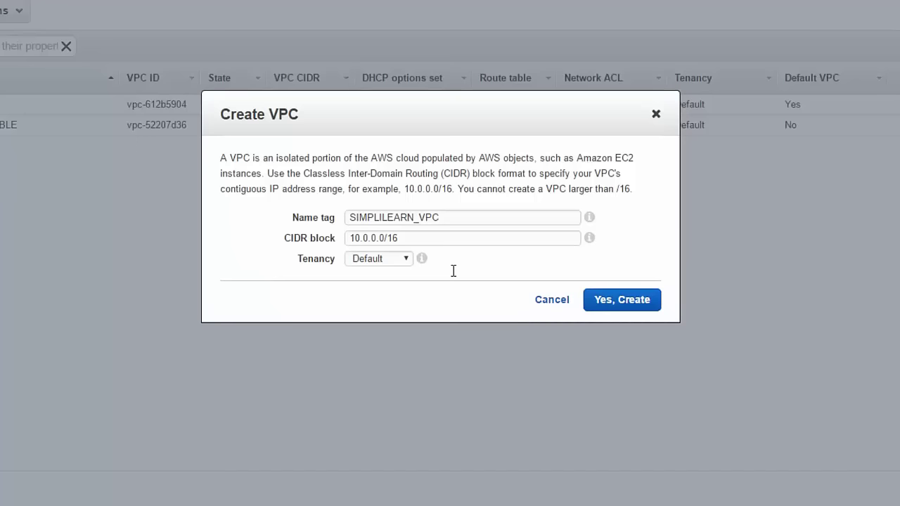
pyautogui.click(404, 260)
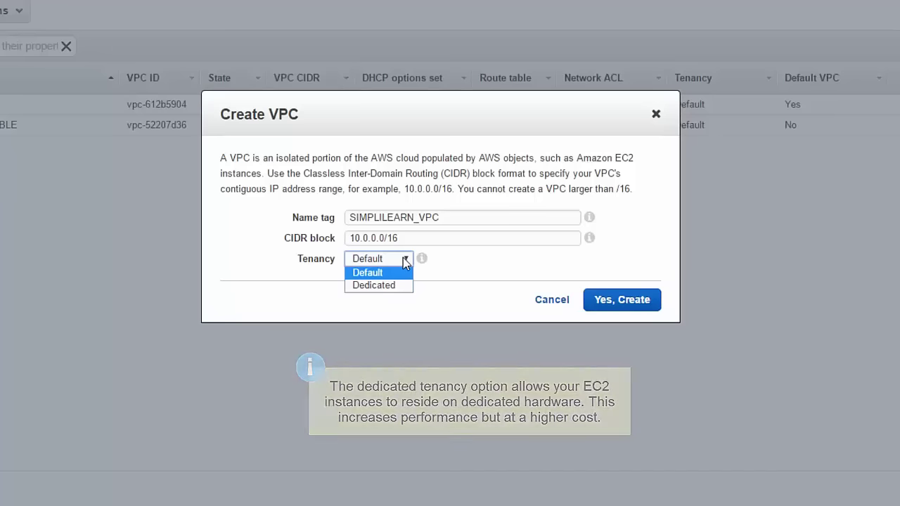
pyautogui.click(443, 277)
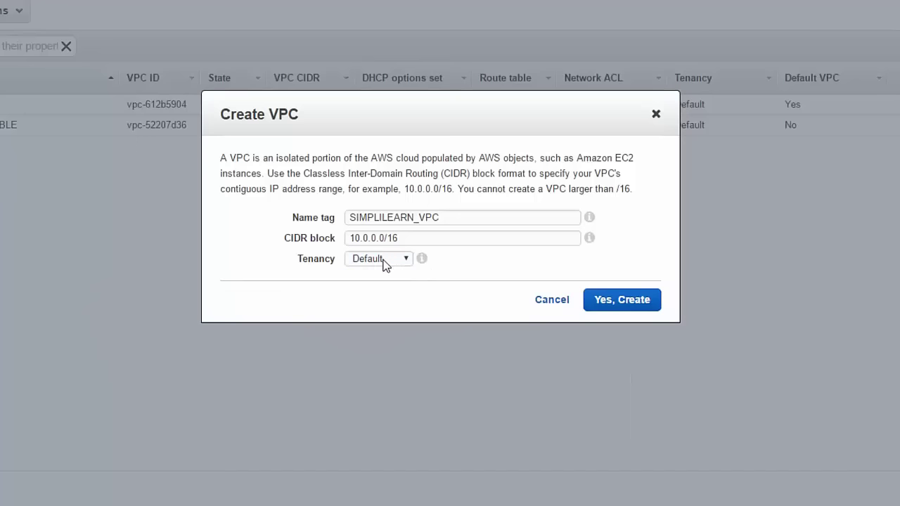
pyautogui.click(621, 301)
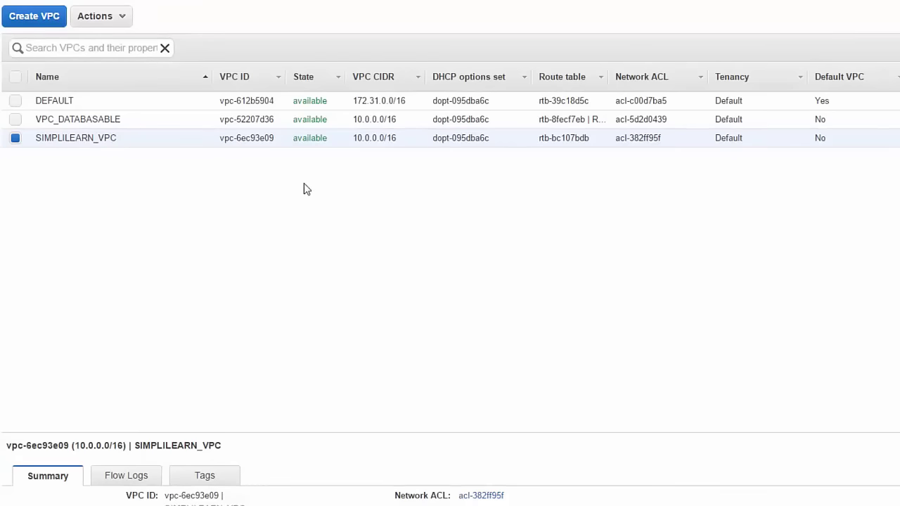
# - Review the summary of SIMPLILEARN_VPC and examine the routes in its associated route table
pyautogui.scroll(-3, 281, 141)
pyautogui.scroll(-1, 271, 95)
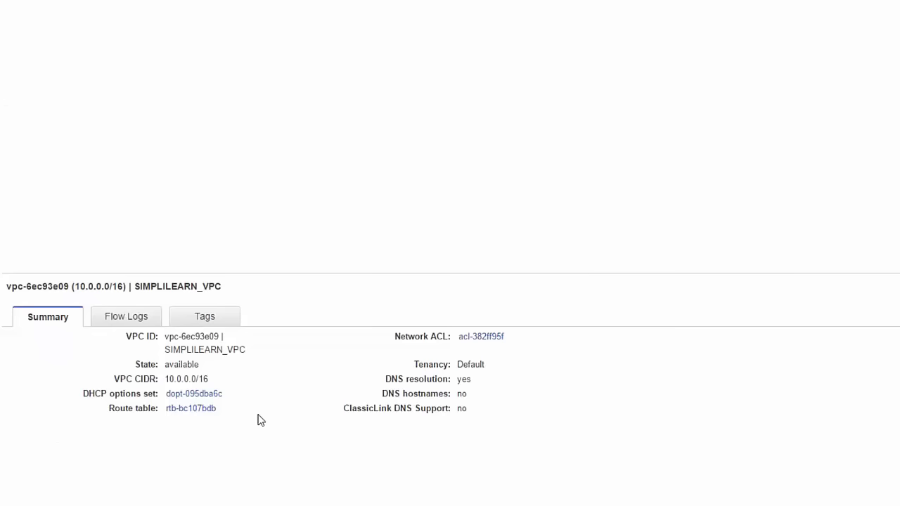
pyautogui.click(204, 414)
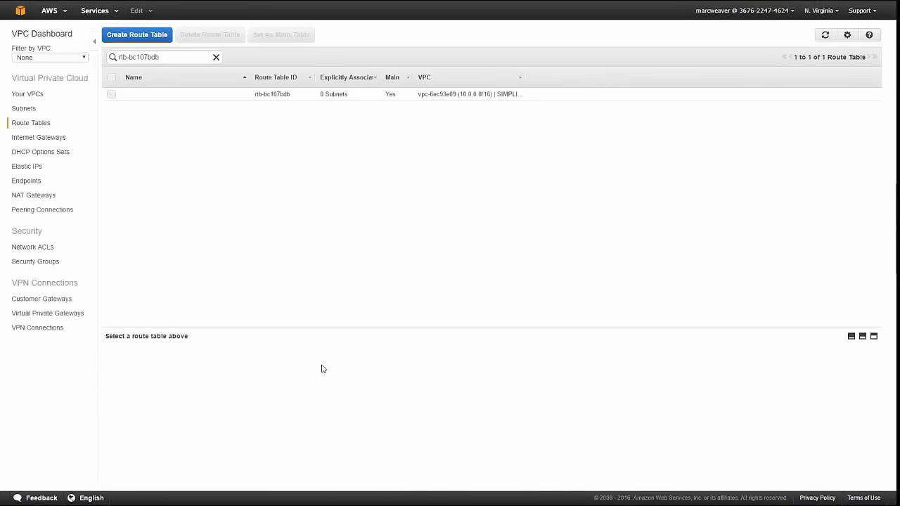
pyautogui.click(216, 96)
pyautogui.click(203, 364)
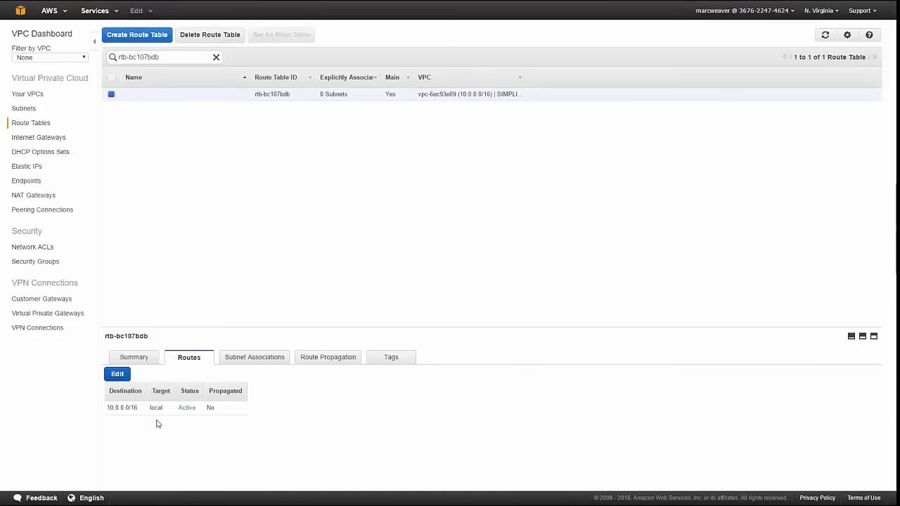
# - Return to the VPC list and examine the inbound and outbound rules of SIMPLILEARN_VPC's network ACL
pyautogui.click(27, 94)
pyautogui.click(246, 120)
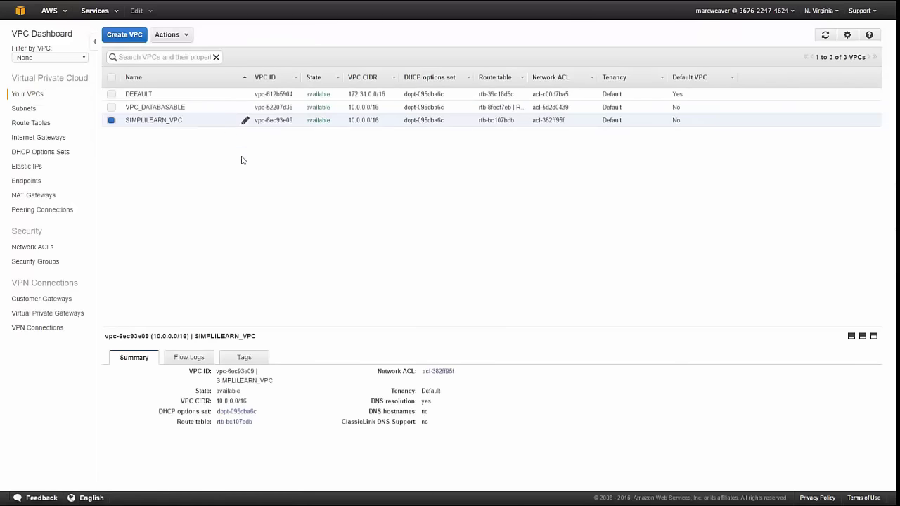
pyautogui.click(438, 371)
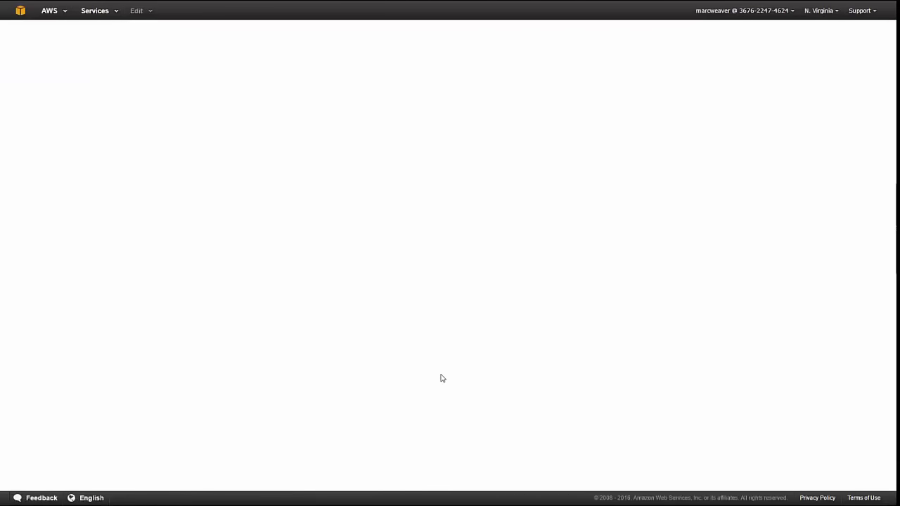
pyautogui.click(200, 96)
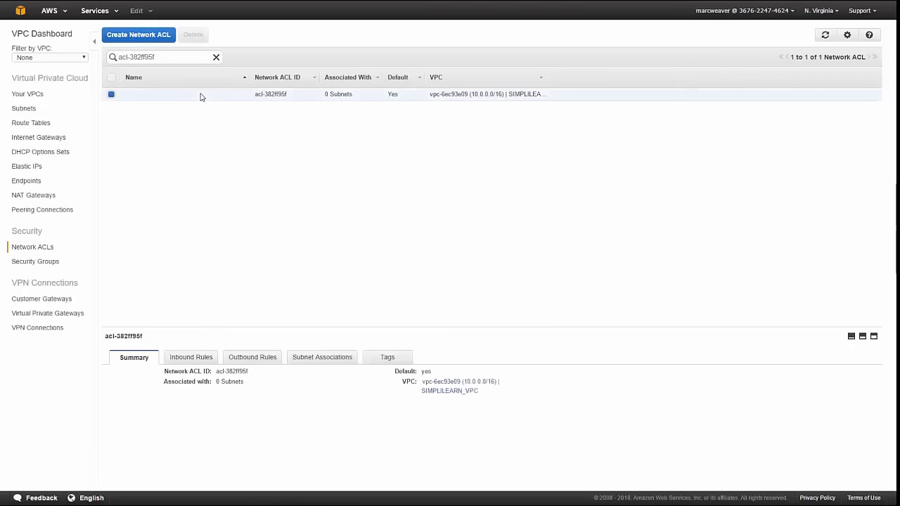
pyautogui.click(206, 357)
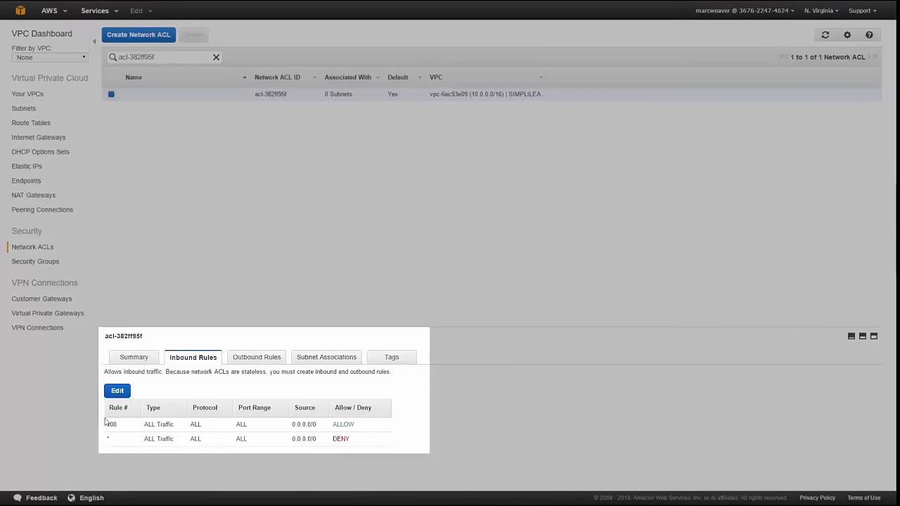
pyautogui.click(246, 362)
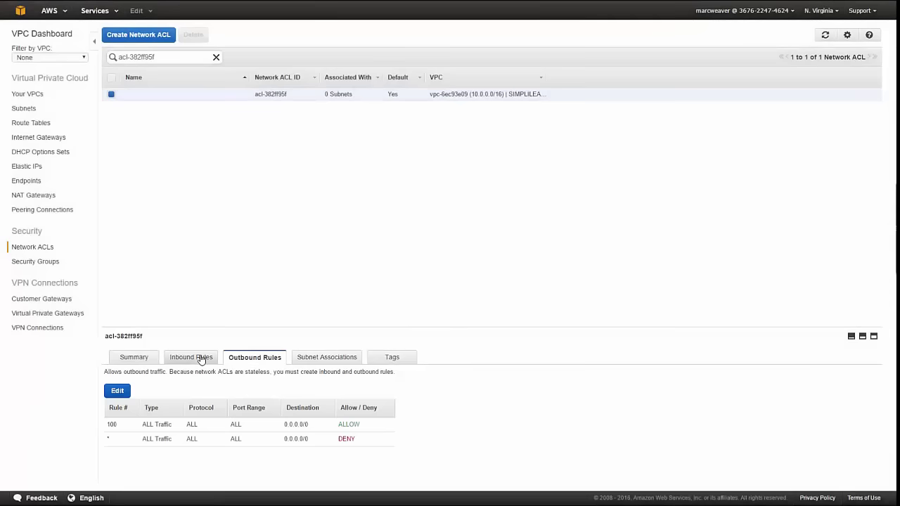
pyautogui.click(200, 360)
# - Open the subnets list, sort it by VPC, and widen the VPC column to check which VPCs have subnets
pyautogui.click(33, 111)
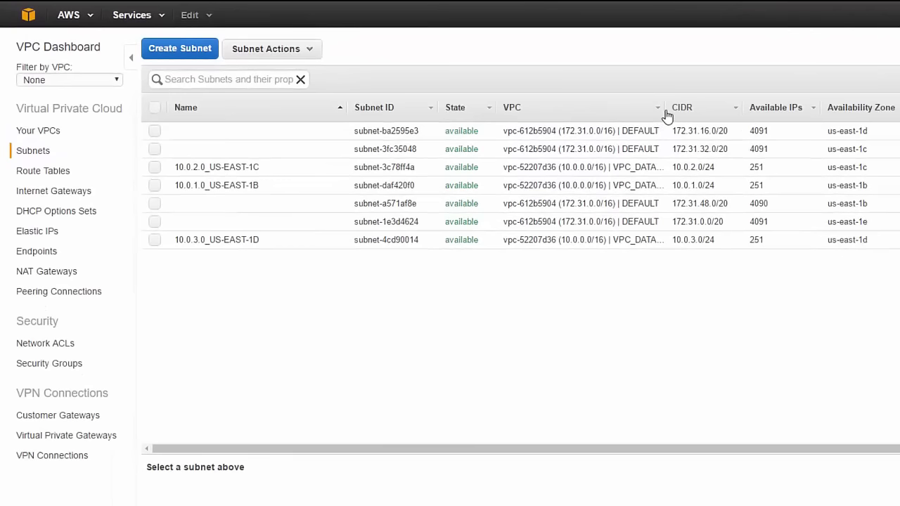
pyautogui.click(539, 110)
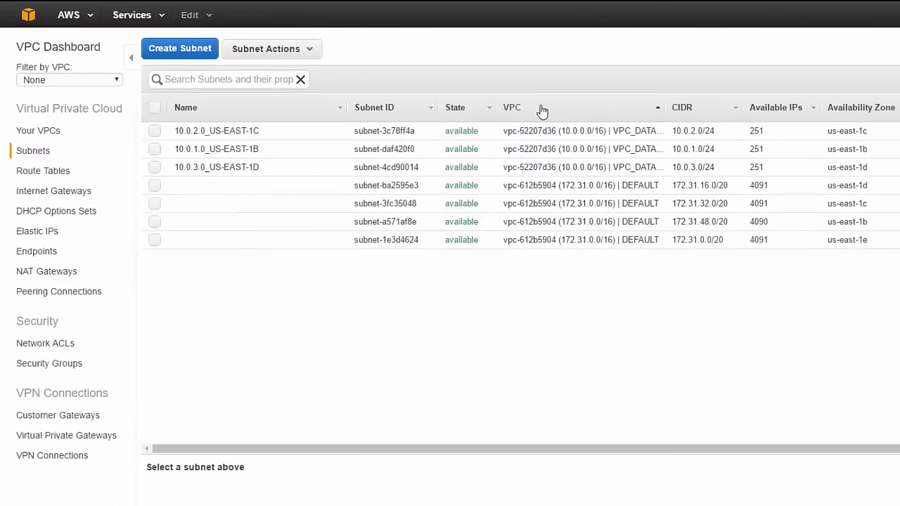
pyautogui.moveTo(663, 111); pyautogui.dragTo(754, 130)
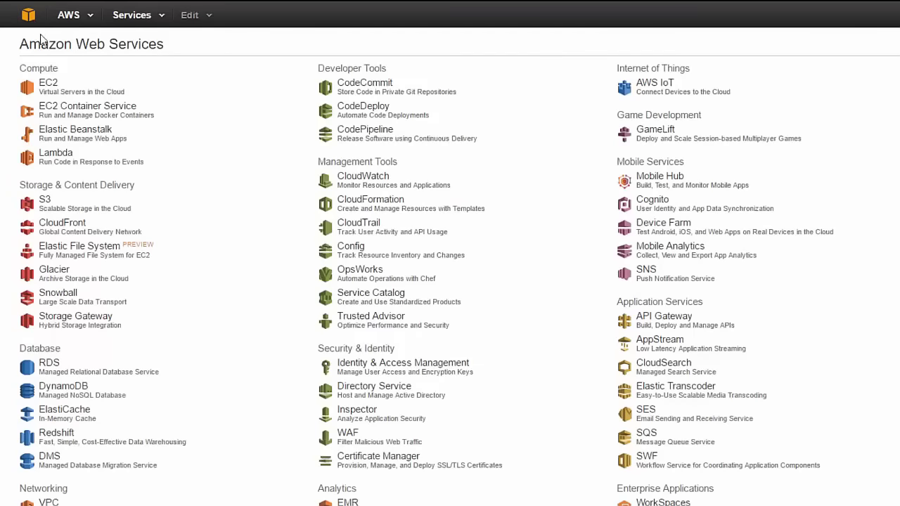
# - Start launching an EC2 instance from Amazon Linux AMI 2016.03.0 with type t2.micro and proceed to the instance details
pyautogui.click(55, 93)
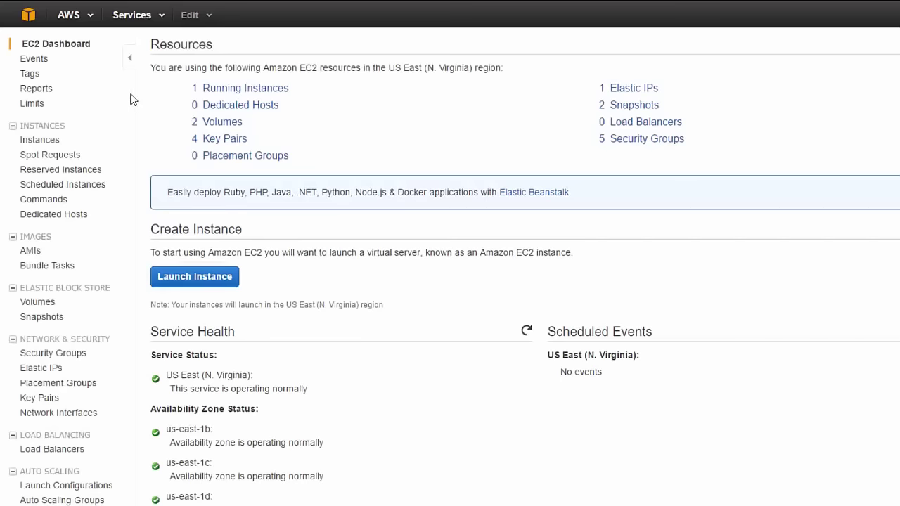
pyautogui.click(194, 276)
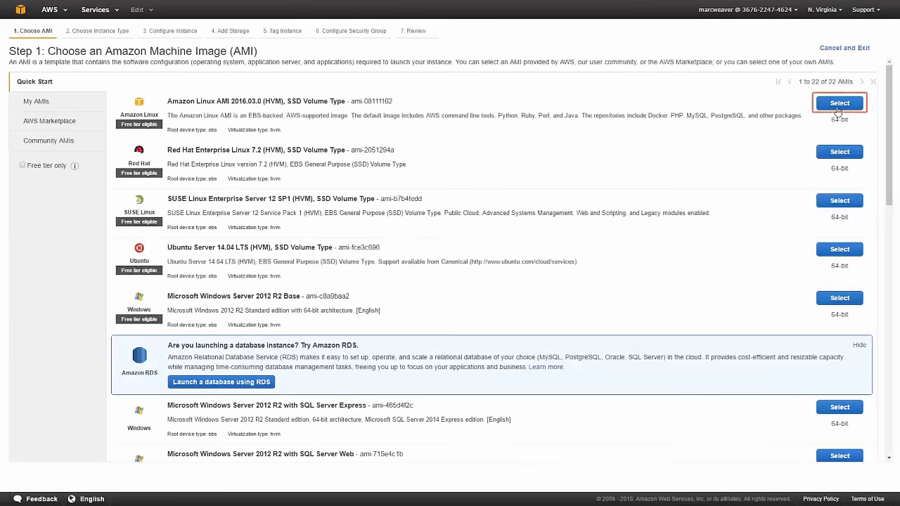
pyautogui.click(837, 109)
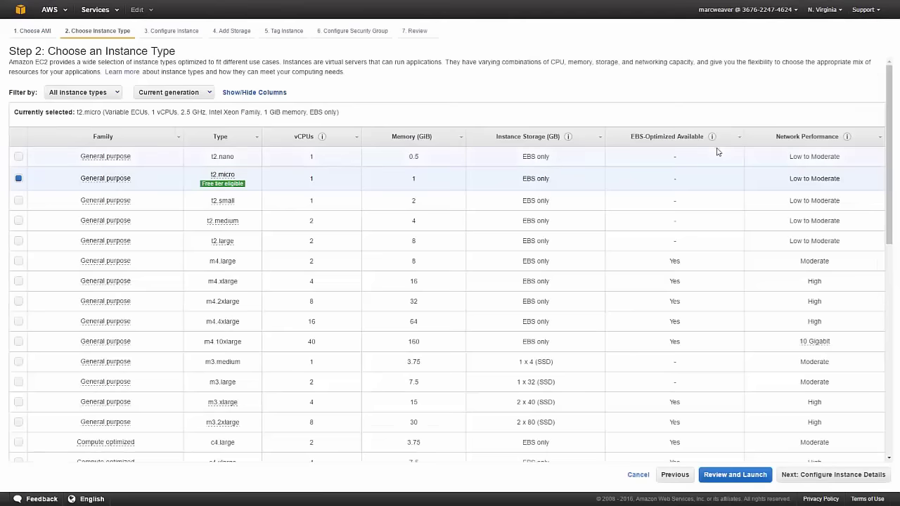
pyautogui.click(793, 477)
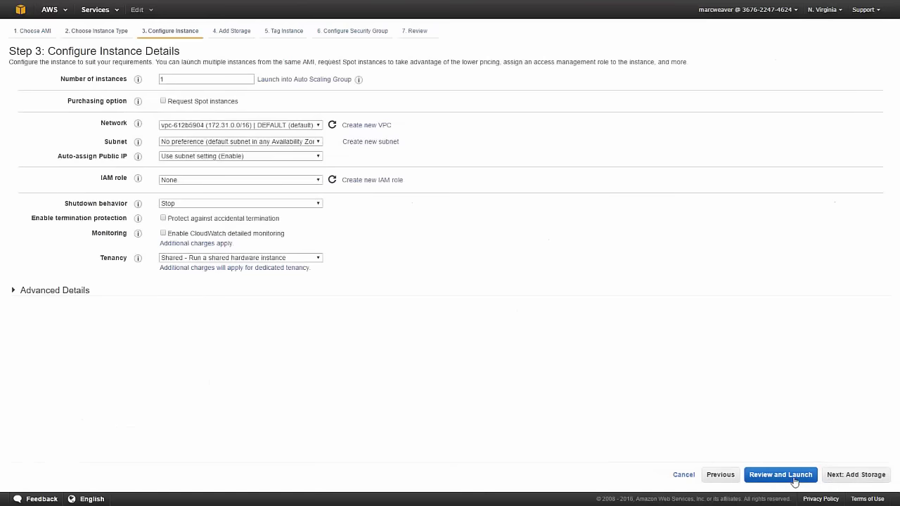
# - Set the instance's network to SIMPLILEARN_VPC, check its available subnets, and cancel the launch
pyautogui.click(174, 125)
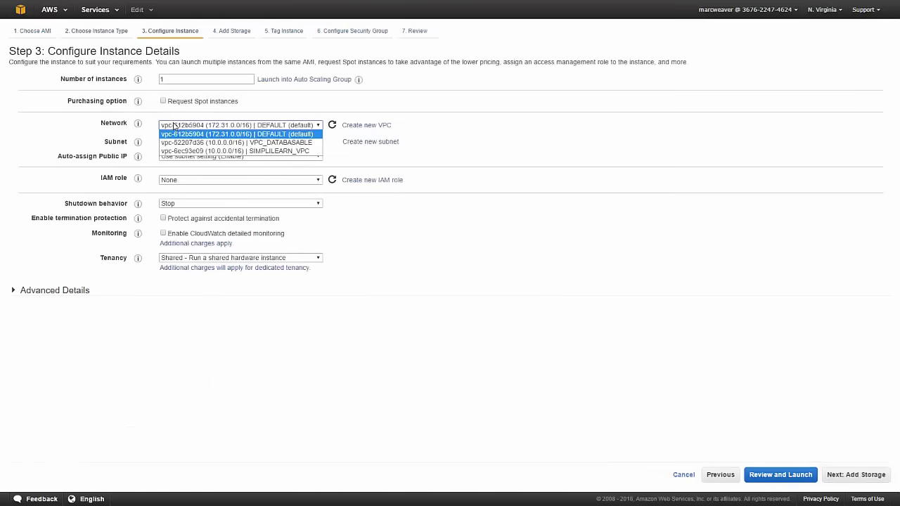
pyautogui.click(261, 151)
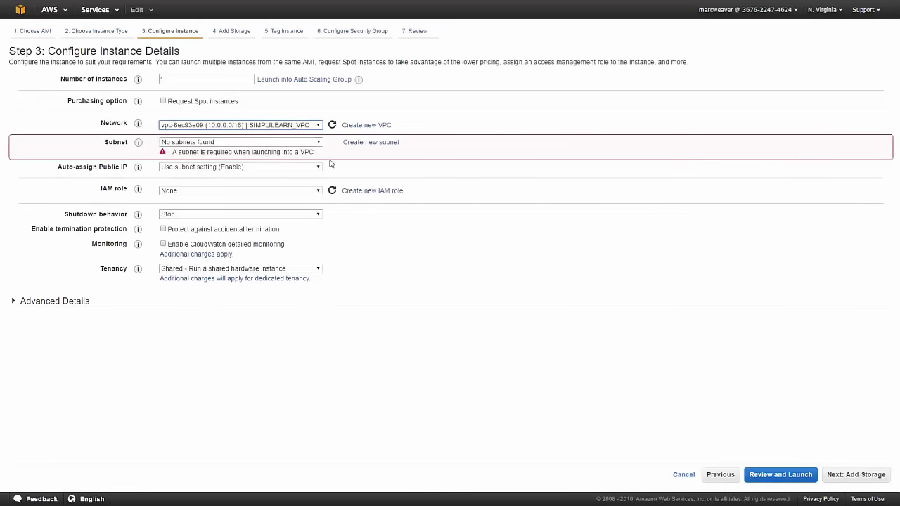
pyautogui.click(317, 142)
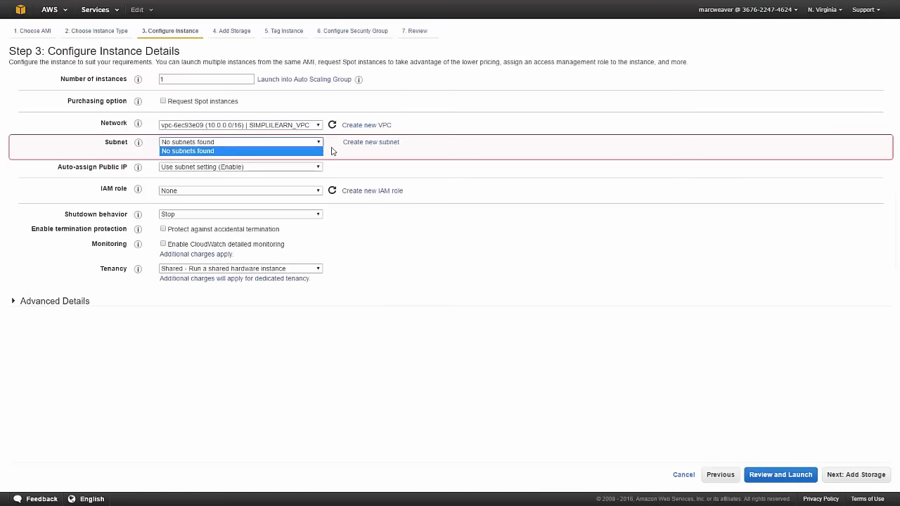
pyautogui.click(333, 148)
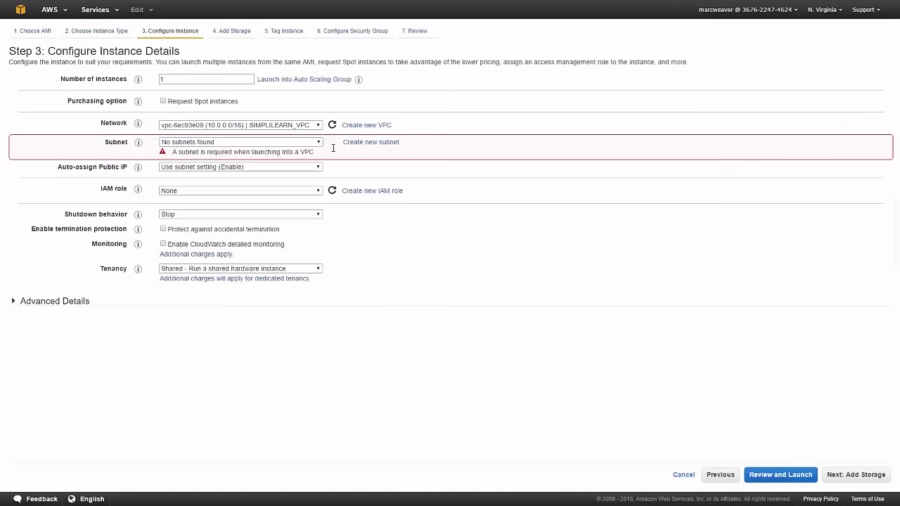
pyautogui.click(685, 476)
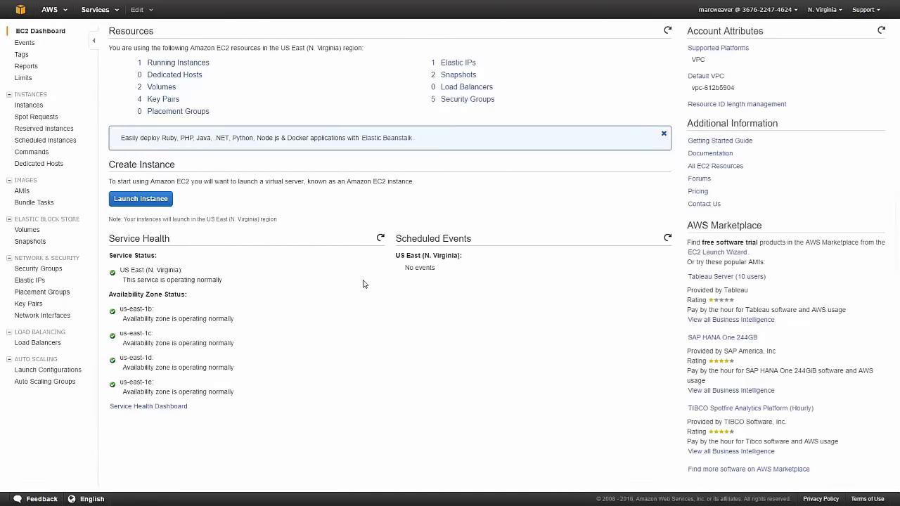
# - Return to the VPC service and open its subnets list
pyautogui.click(12, 12)
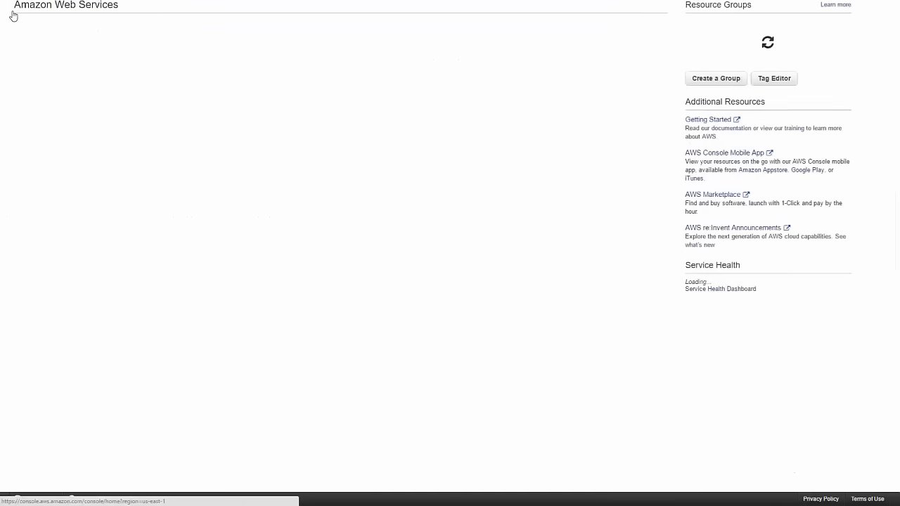
pyautogui.click(36, 373)
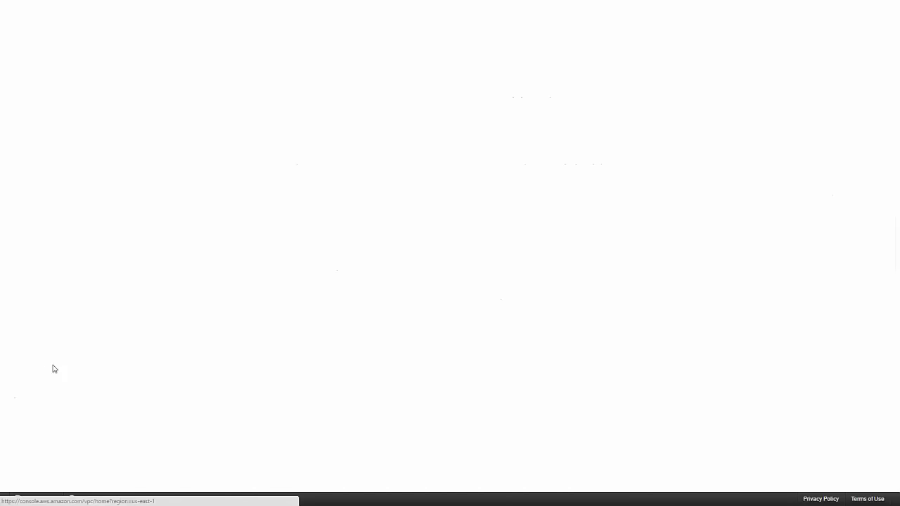
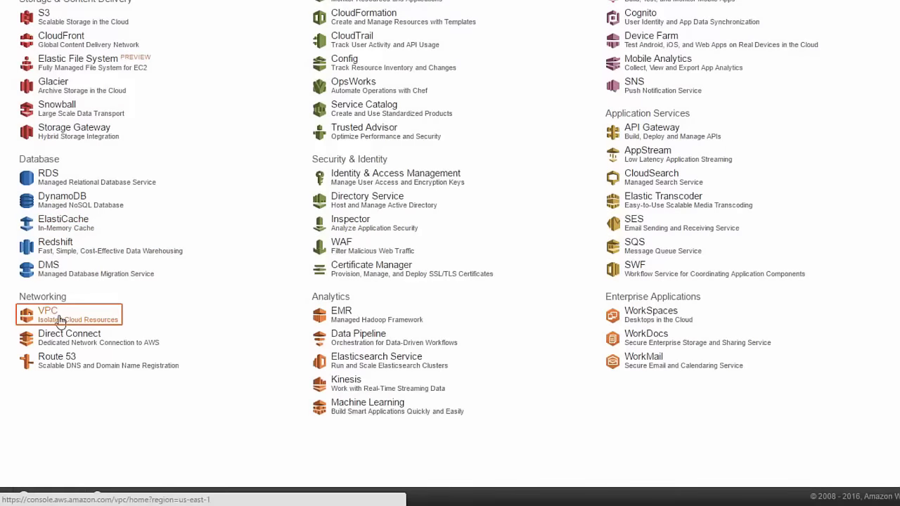
pyautogui.click(60, 321)
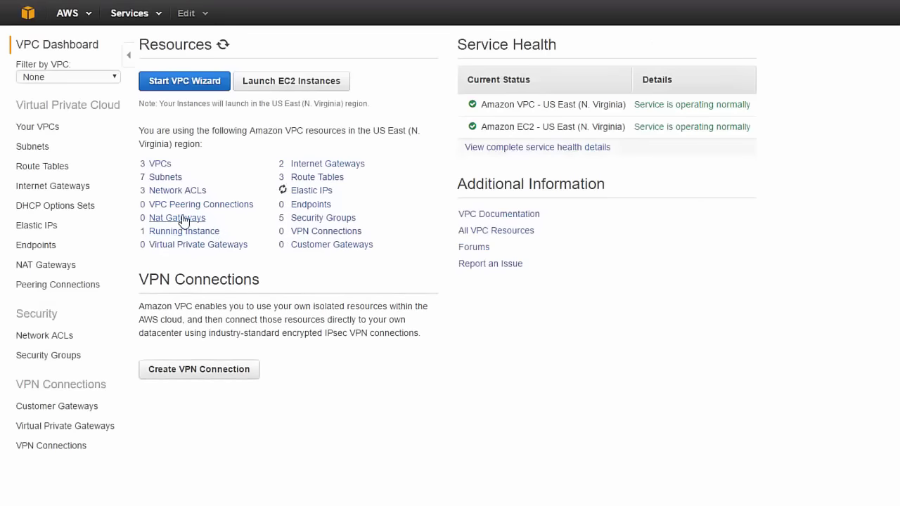
pyautogui.click(51, 147)
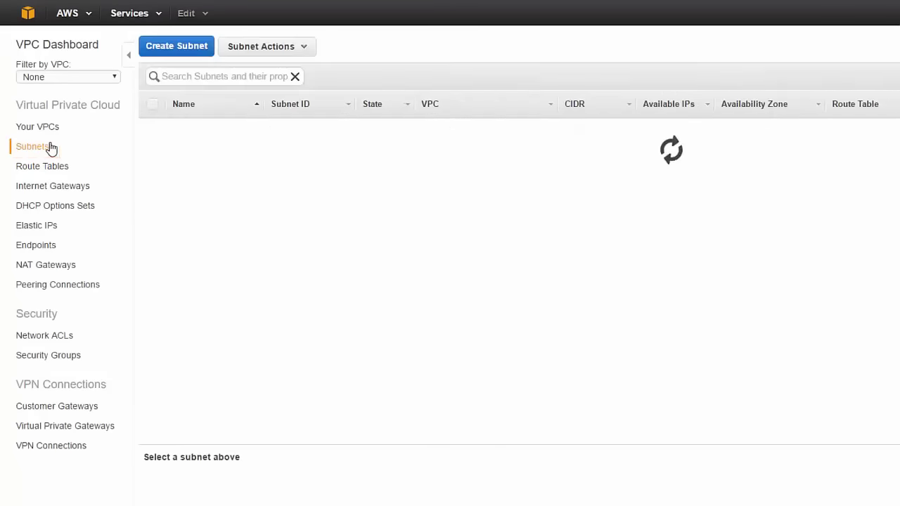
# - Start creating a subnet with the name tag 10.0.1.0_US_EAST_1B_SIMPLILEARN_PUB
pyautogui.click(163, 59)
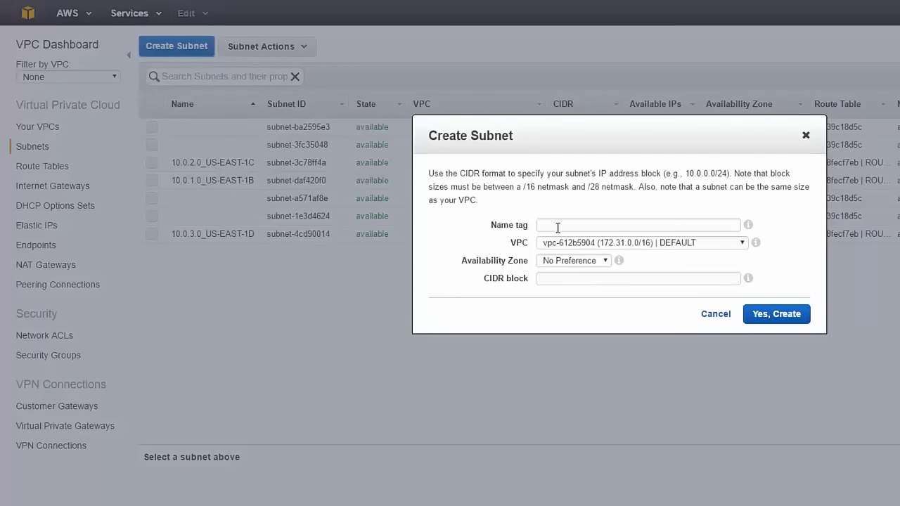
pyautogui.click(560, 226)
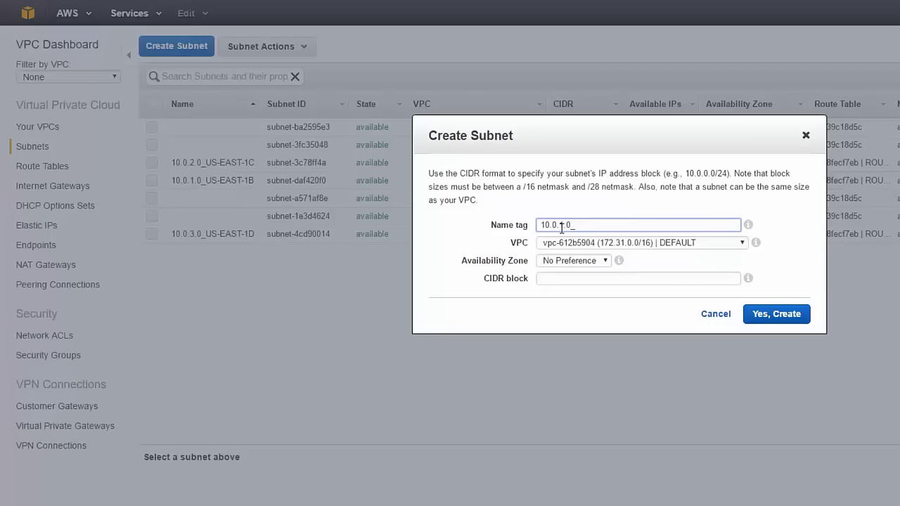
pyautogui.write('US_EAST')
pyautogui.write('_1B_SIM')
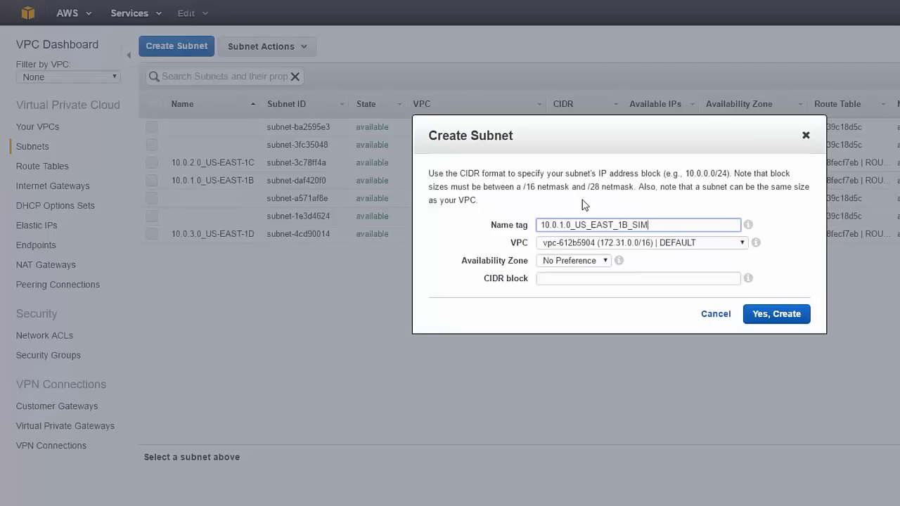
pyautogui.write('PLILEARN_PUB')
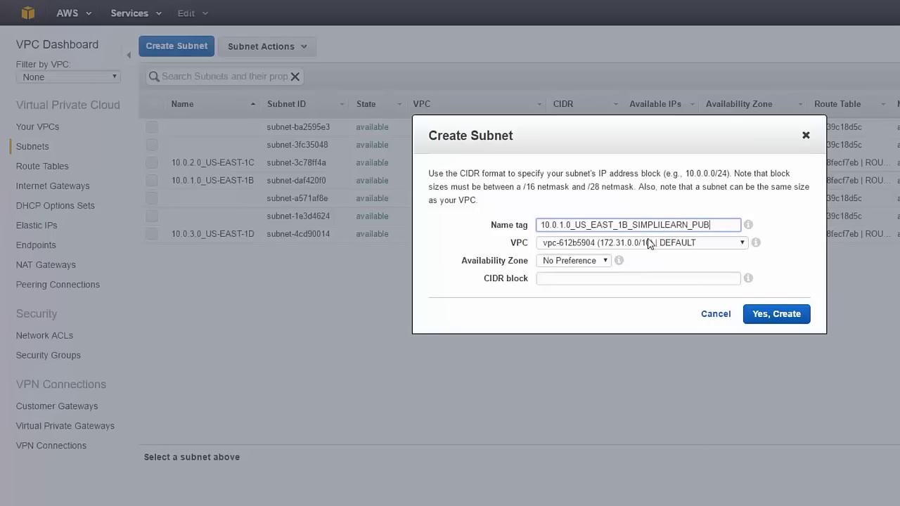
# - Assign the new subnet to SIMPLILEARN_VPC and the us-east-1b availability zone
pyautogui.click(720, 245)
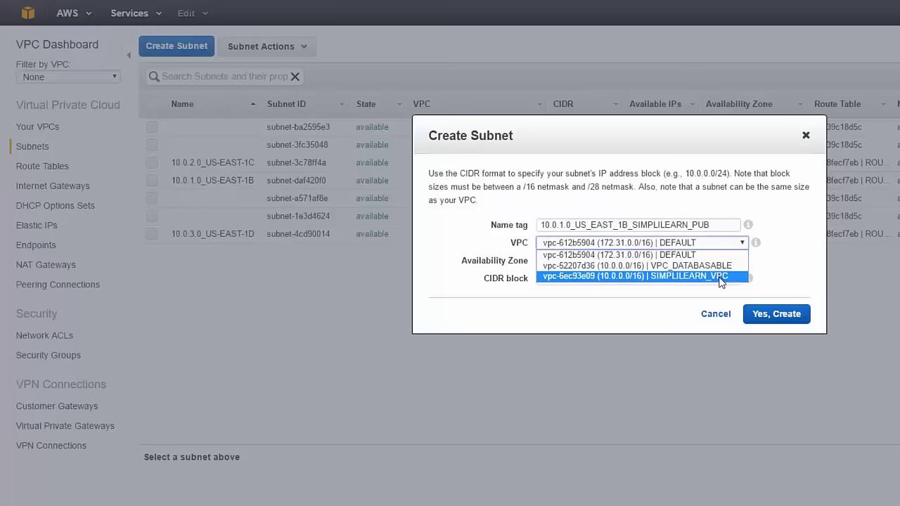
pyautogui.click(720, 277)
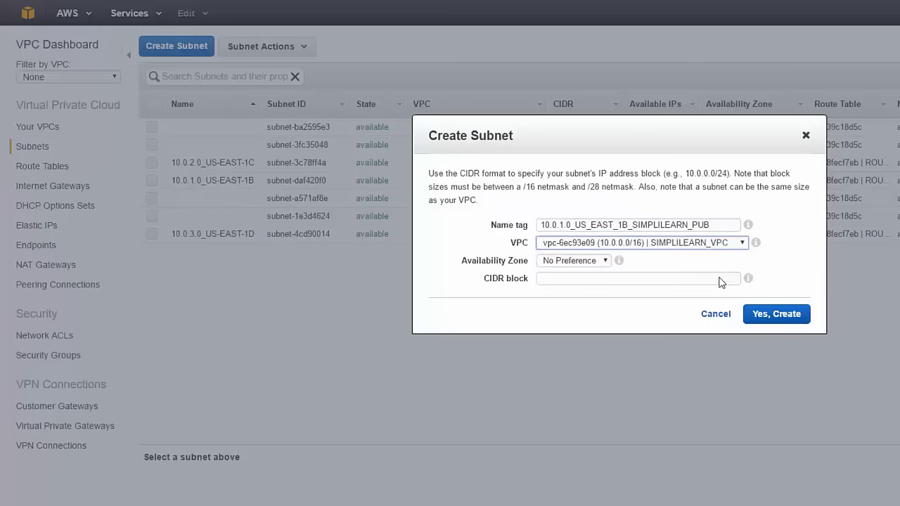
pyautogui.click(609, 262)
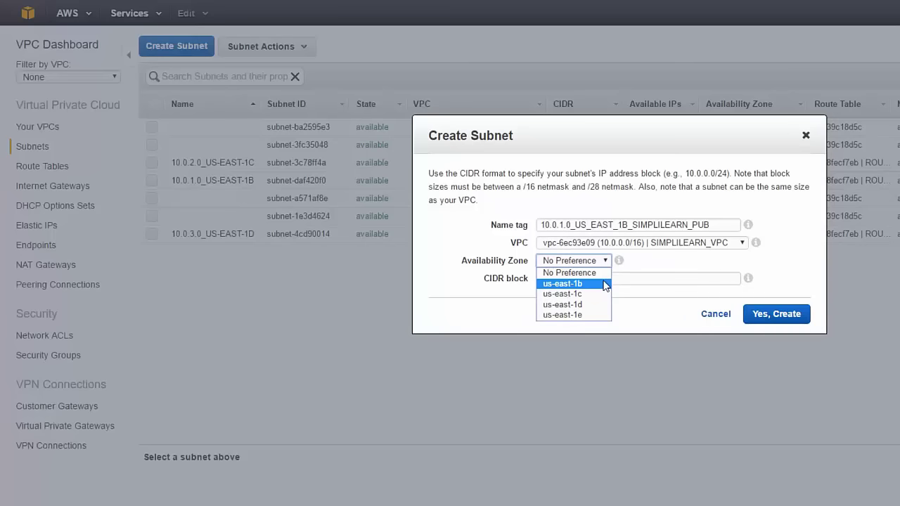
pyautogui.click(604, 284)
# - Set the subnet's CIDR block to 10.0.1.0/24, reusing the address from its name tag
pyautogui.click(604, 280)
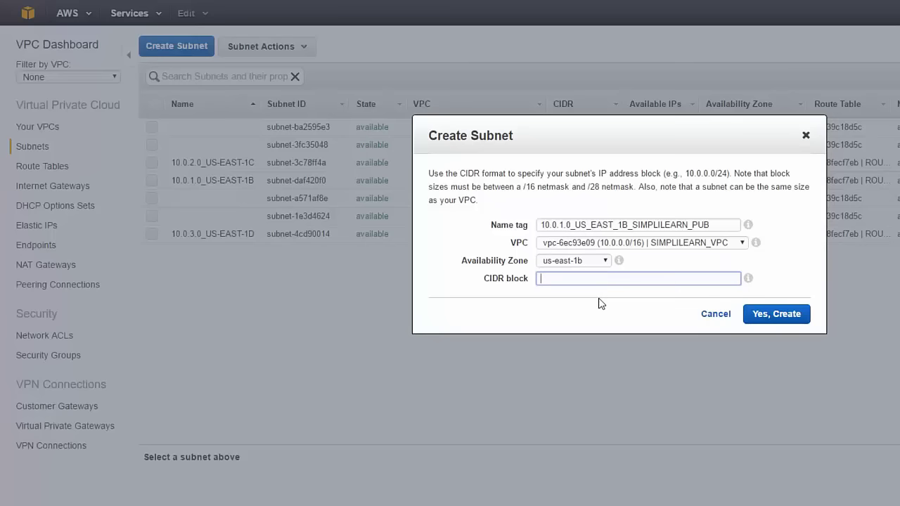
pyautogui.moveTo(571, 225); pyautogui.dragTo(540, 225)
pyautogui.hotkey('ctrl', 'c')
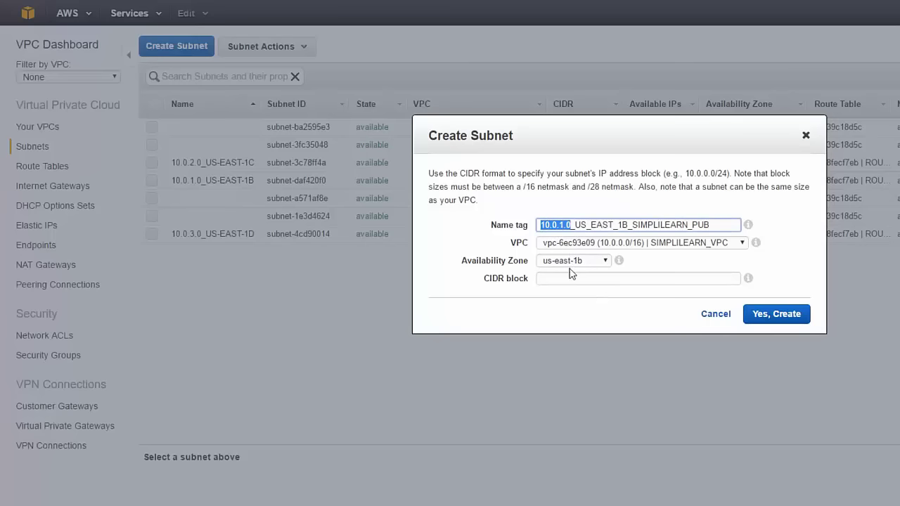
pyautogui.click(569, 276)
pyautogui.hotkey('ctrl', 'v')
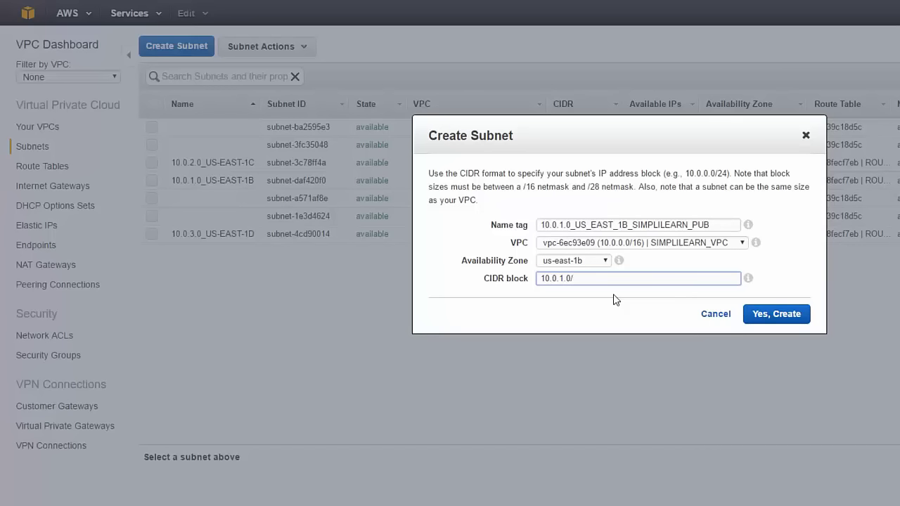
pyautogui.write('/24')
pyautogui.click(614, 299)
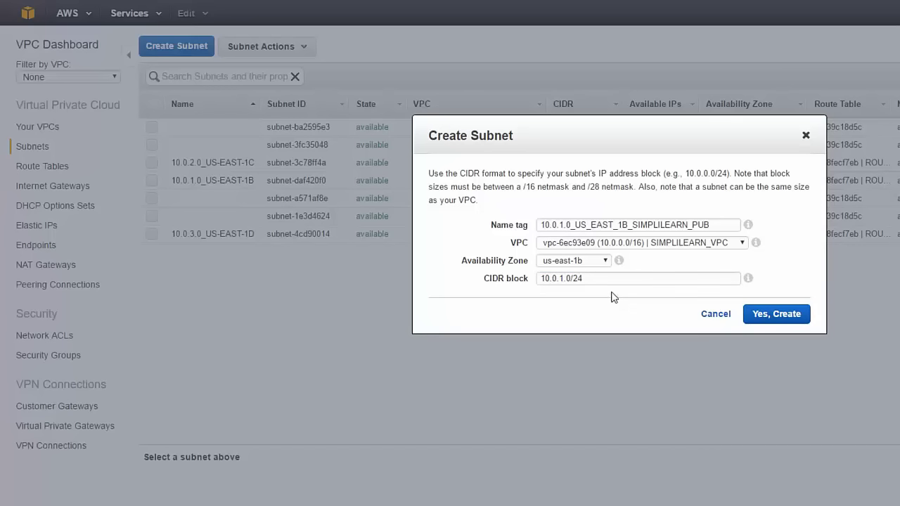
# - Try 10.0.1.0/15 as the subnet's CIDR block, and restore it to 10.0.1.0/24
pyautogui.click(576, 281)
pyautogui.press('BackSpace')
pyautogui.press('BackSpace')
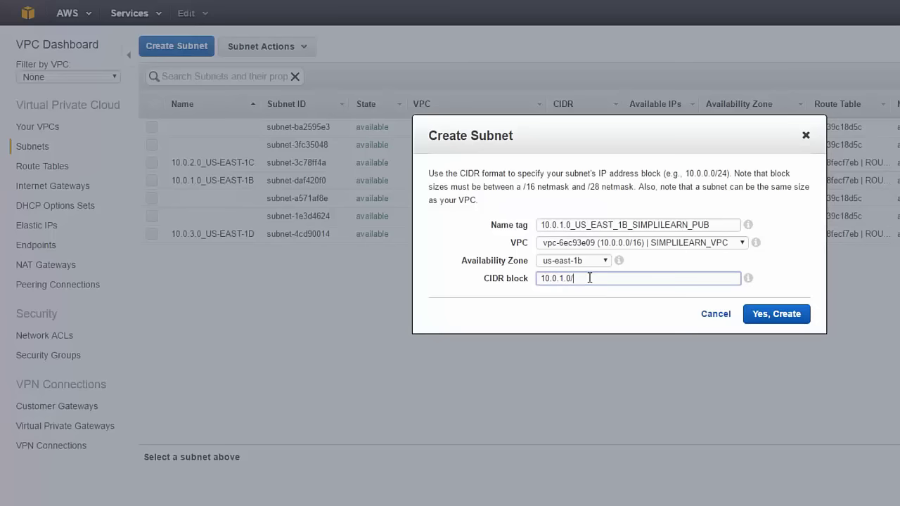
pyautogui.write('15')
pyautogui.click(592, 295)
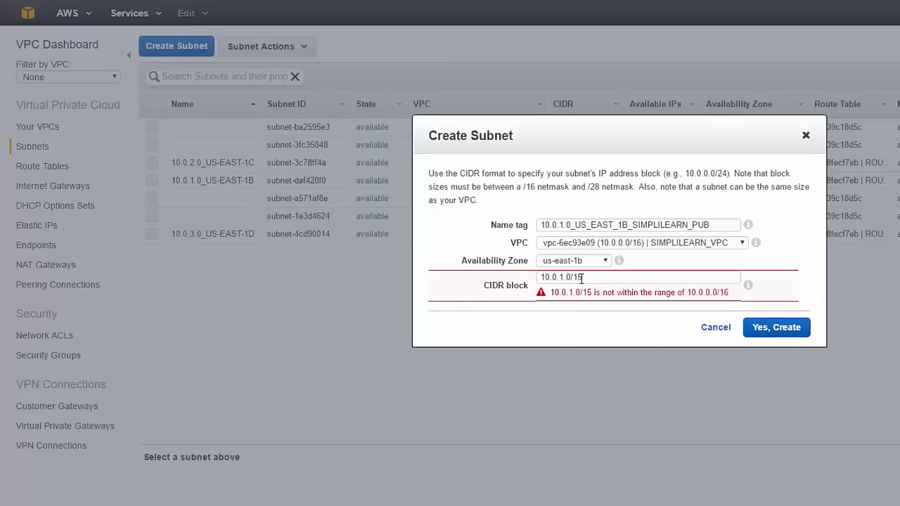
pyautogui.click(580, 279)
pyautogui.press('BackSpace')
pyautogui.press('BackSpace')
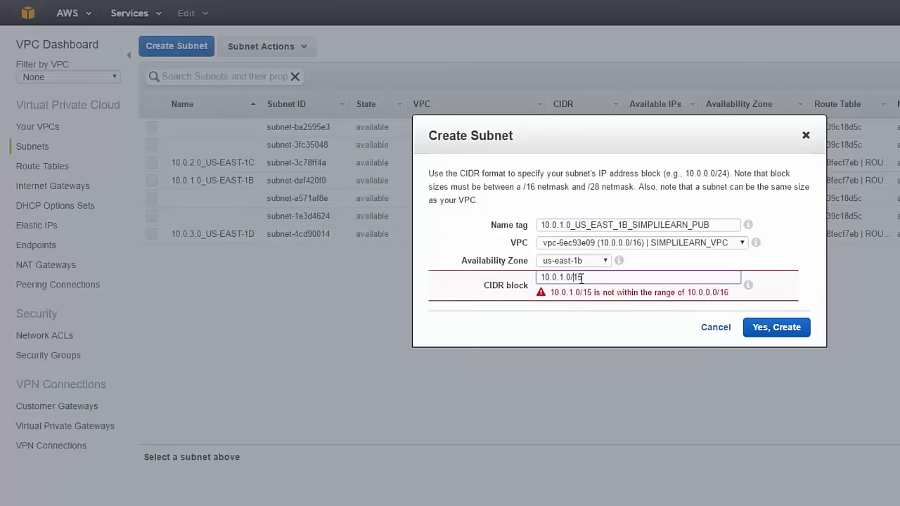
pyautogui.write('24')
pyautogui.click(595, 299)
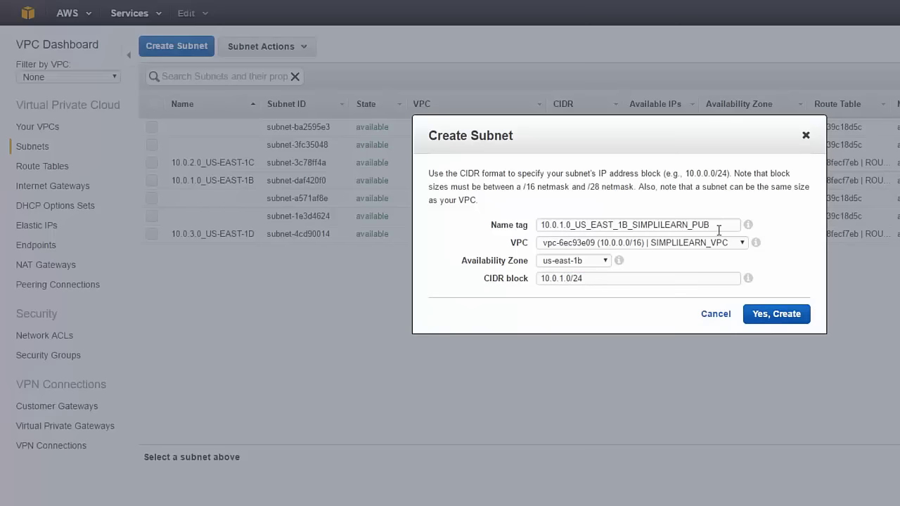
# - Copy the full name tag for reuse and create the public subnet
pyautogui.click(642, 225)
pyautogui.doubleClick(642, 225)
pyautogui.hotkey('ctrl', 'c')
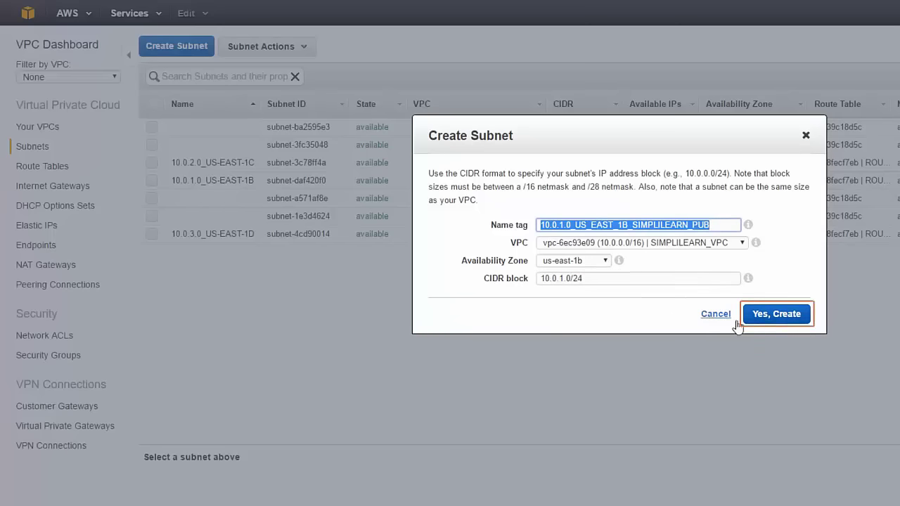
pyautogui.click(762, 317)
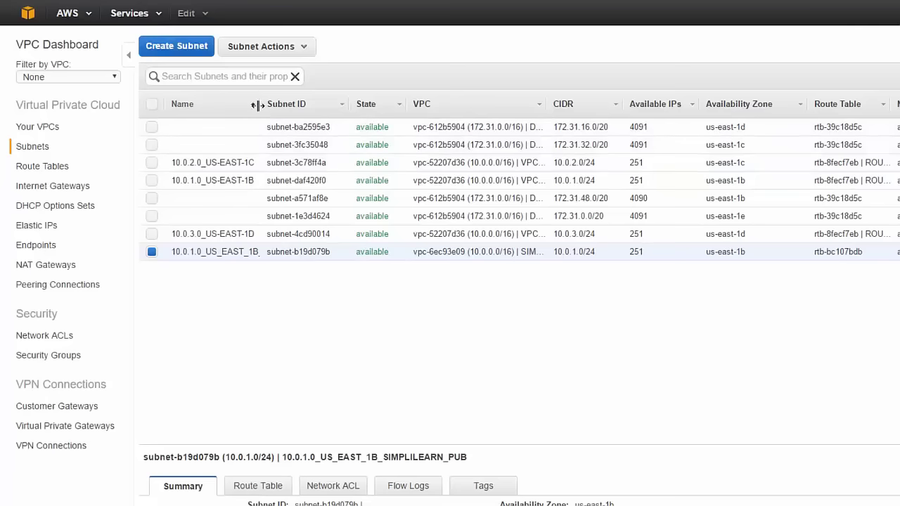
# - Widen the list's Name column and start another subnet from the copied name tag, changed to 10.0.2.0_US_EAST_1C_SIMPLILEARN_PRV
pyautogui.moveTo(260, 111); pyautogui.dragTo(355, 126)
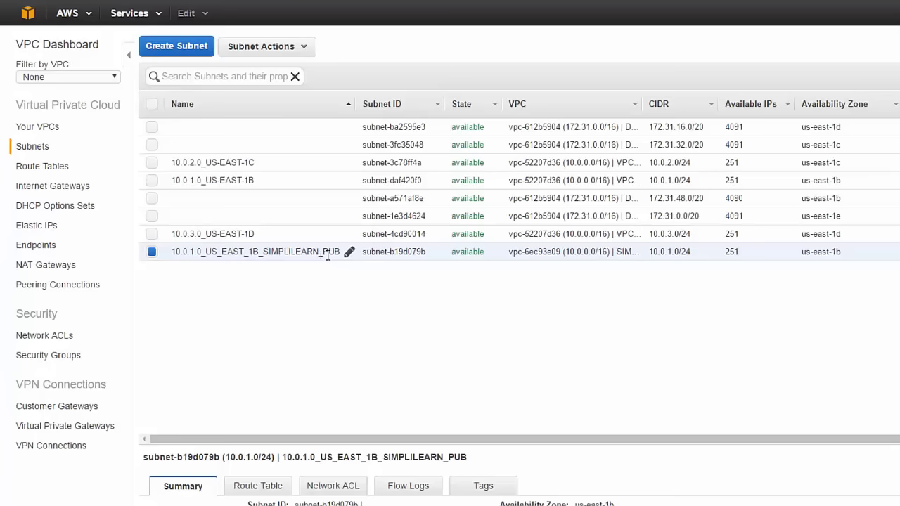
pyautogui.click(161, 57)
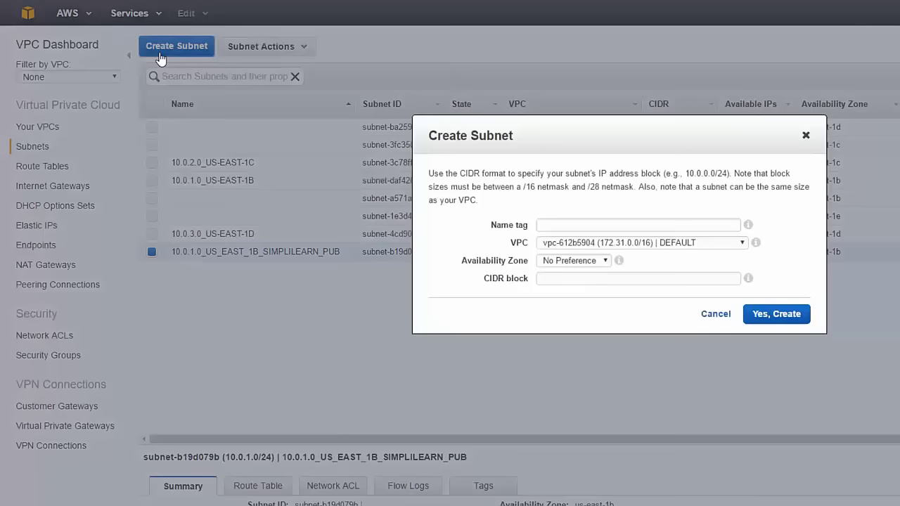
pyautogui.click(582, 225)
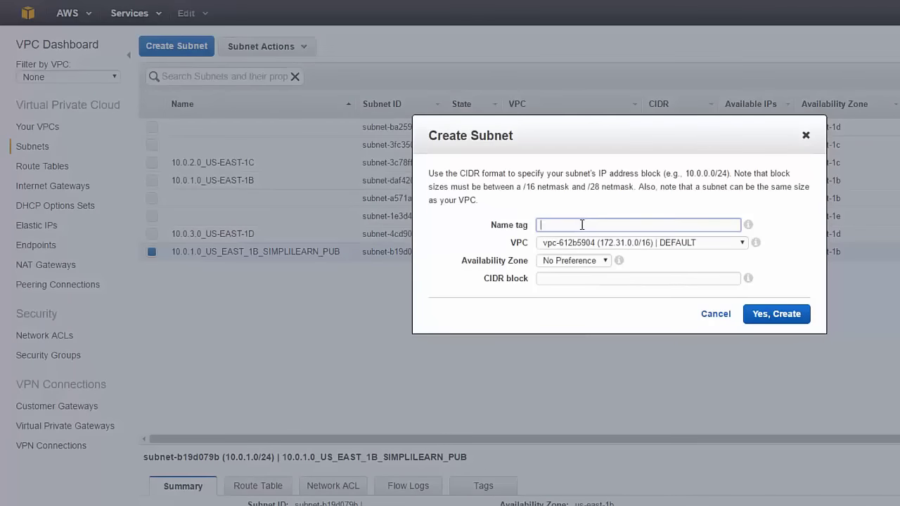
pyautogui.hotkey('ctrl', 'v')
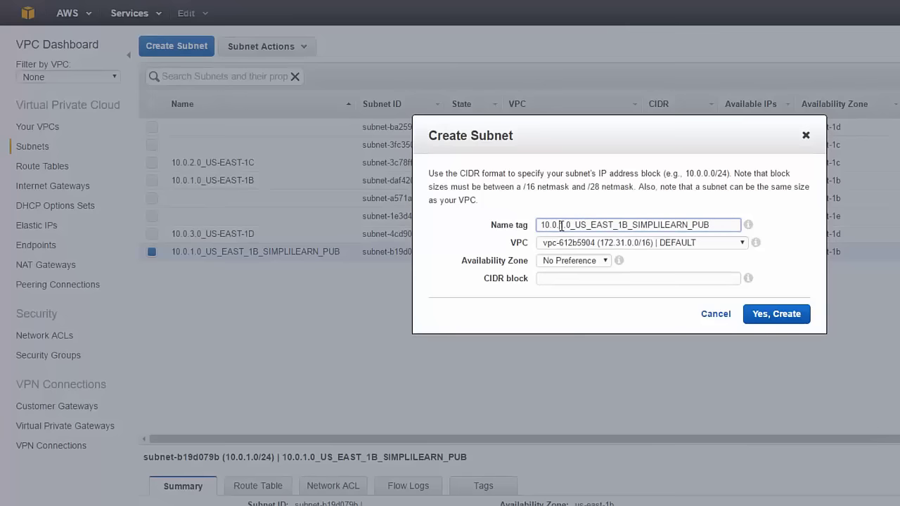
pyautogui.write('2')
pyautogui.click(626, 227)
pyautogui.press('BackSpace')
pyautogui.write('C')
pyautogui.moveTo(698, 226); pyautogui.dragTo(720, 227)
pyautogui.write('RV')
# - Assign the private subnet to SIMPLILEARN_VPC and the us-east-1c availability zone
pyautogui.click(696, 245)
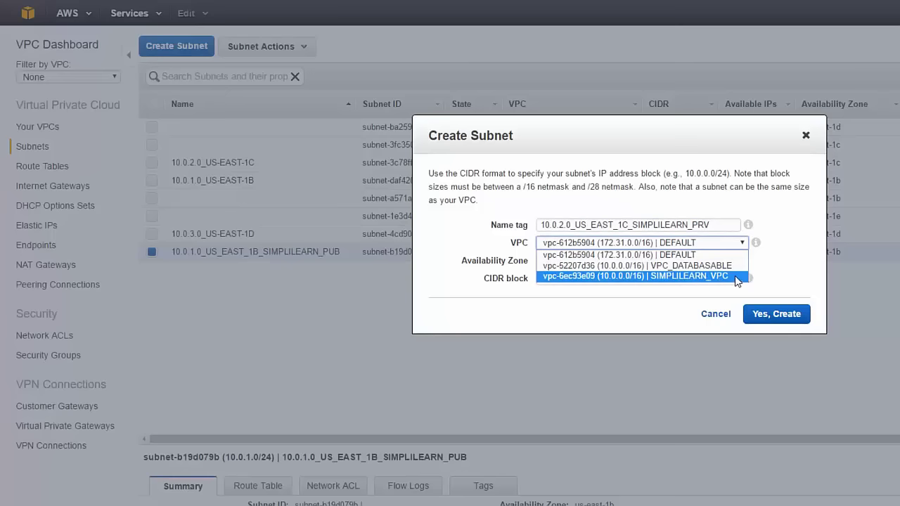
pyautogui.click(737, 279)
pyautogui.click(596, 261)
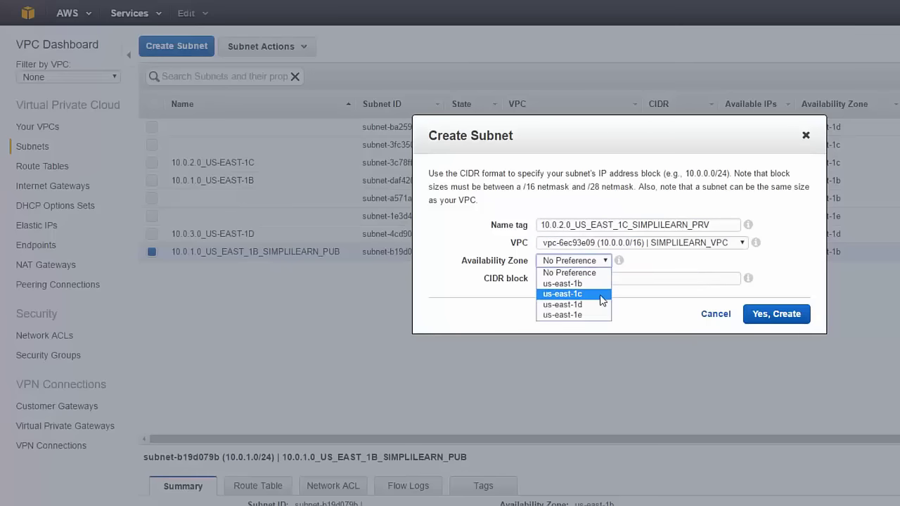
pyautogui.click(602, 300)
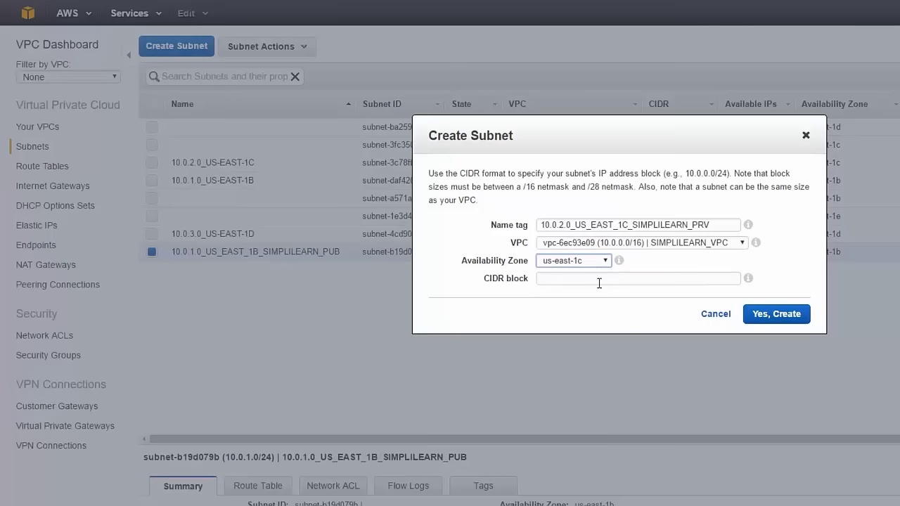
# - Set the private subnet's CIDR block to 10.0.2.0/24, reusing the name tag's address, and create the subnet
pyautogui.click(595, 278)
pyautogui.moveTo(571, 224); pyautogui.dragTo(521, 225)
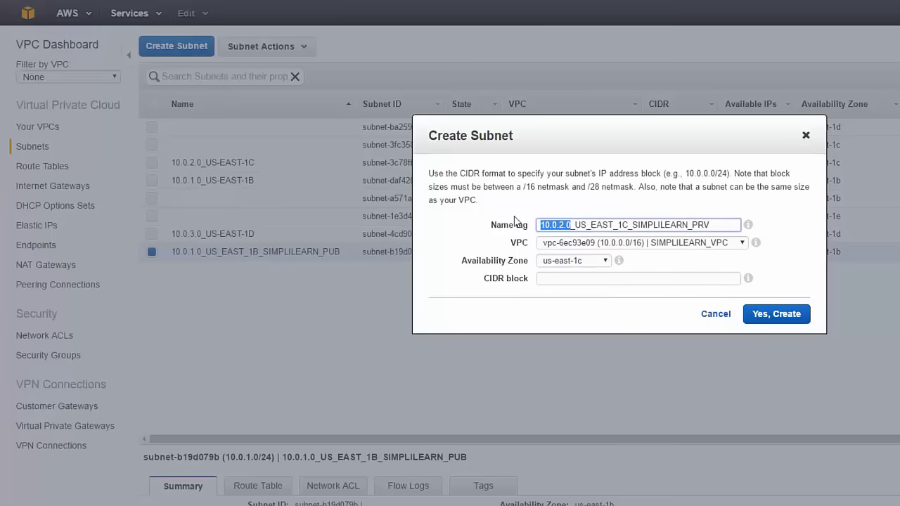
pyautogui.hotkey('ctrl', 'c')
pyautogui.click(572, 281)
pyautogui.hotkey('ctrl', 'v')
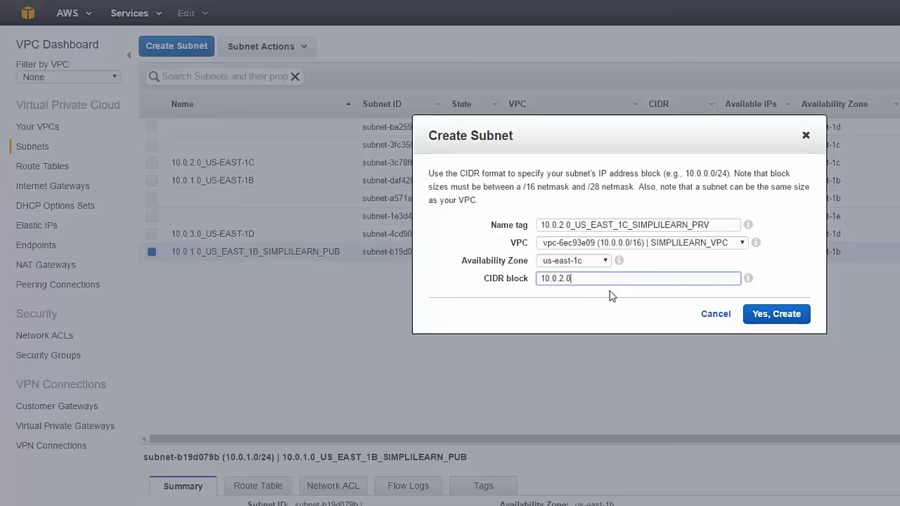
pyautogui.write('/24')
pyautogui.click(610, 296)
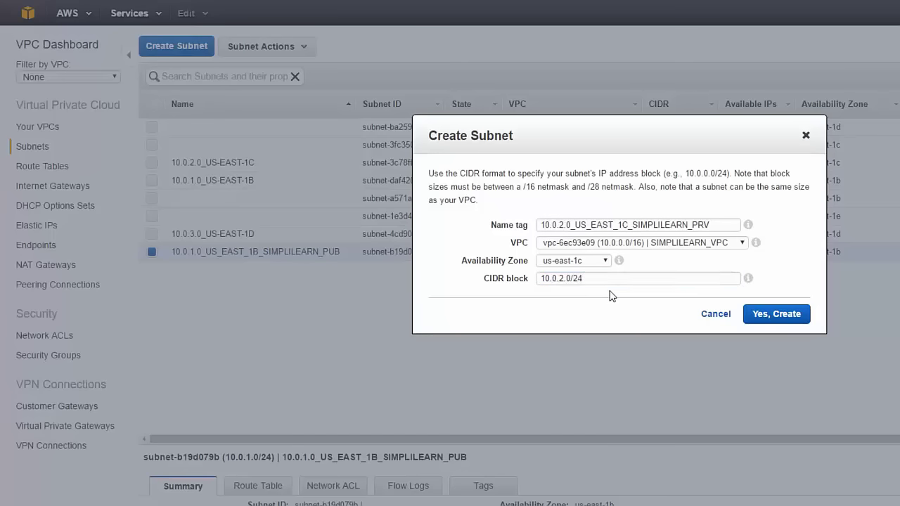
pyautogui.click(763, 322)
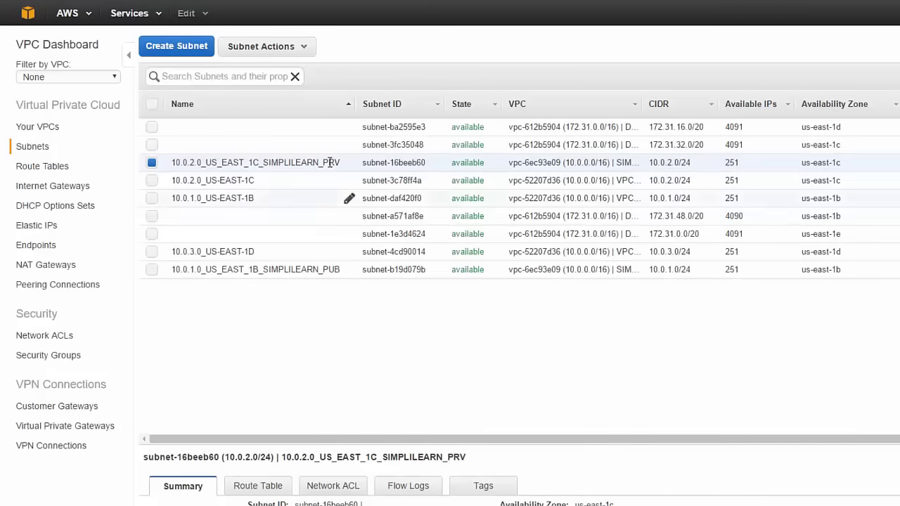
# - Sort the subnets by name in descending order and select 10.0.1.0_US_EAST_1B_SIMPLILEARN_PUB
pyautogui.click(190, 109)
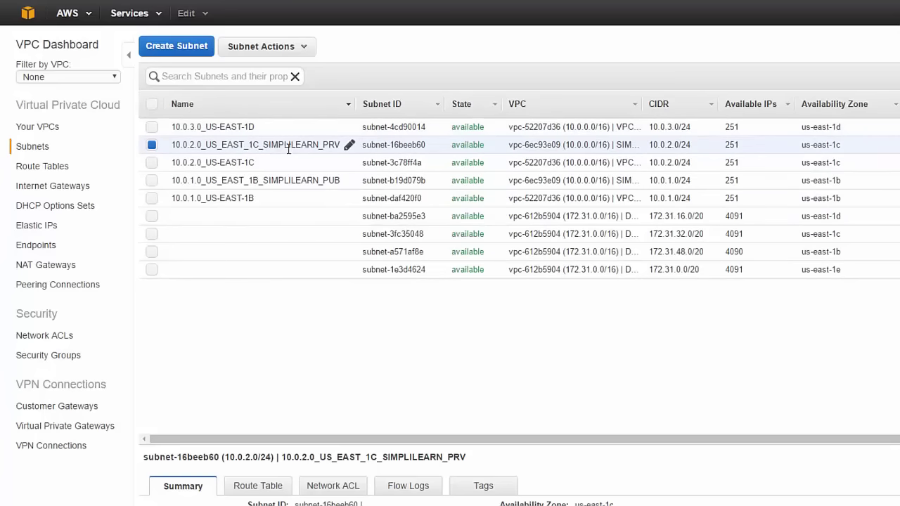
pyautogui.click(325, 180)
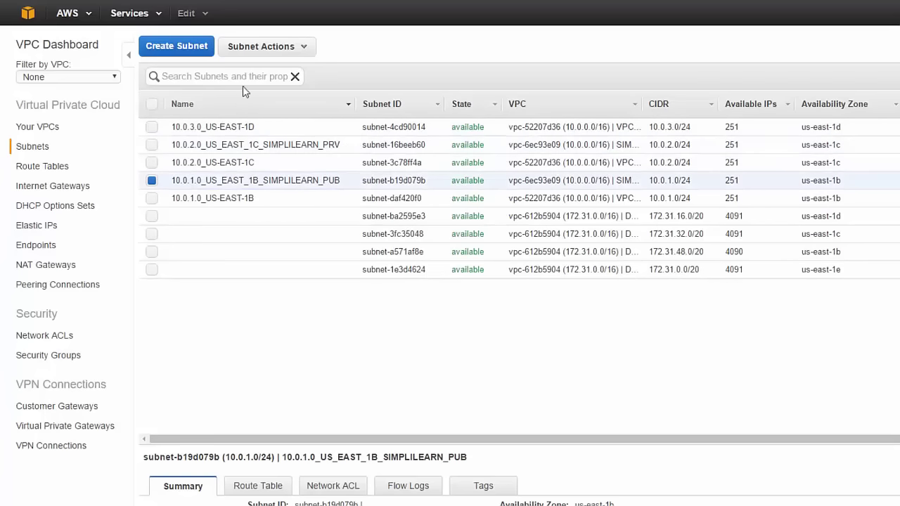
# - Filter the subnet list by SIMPL and widen its VPC column to show the full VPC names
pyautogui.click(241, 77)
pyautogui.write('SIMPL')
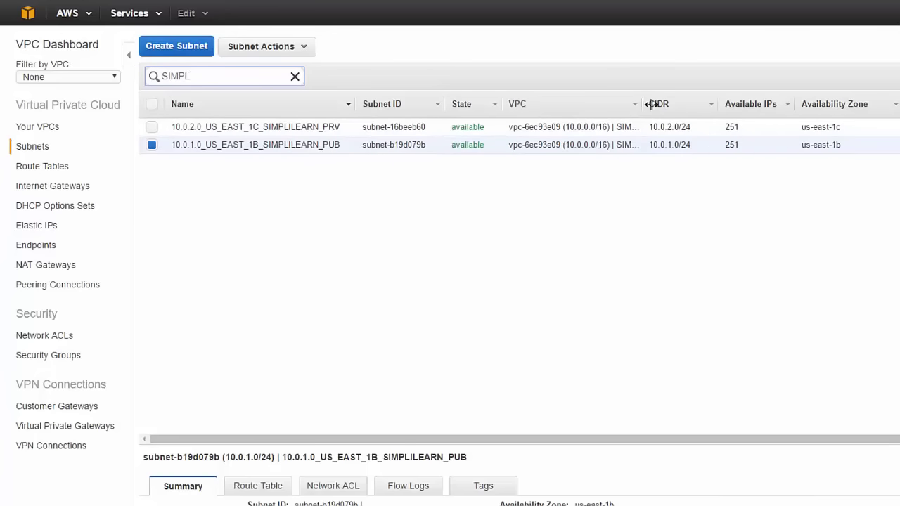
pyautogui.moveTo(651, 104); pyautogui.dragTo(712, 105)
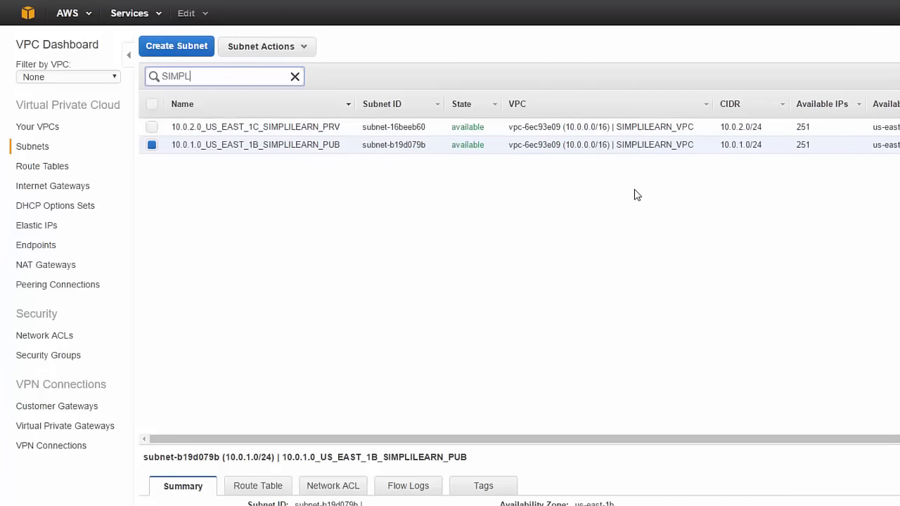
# - Examine the route table details of the public subnet and of 10.0.2.0_US_EAST_1C_SIMPLILEARN_PRV
pyautogui.scroll(-3, 609, 172)
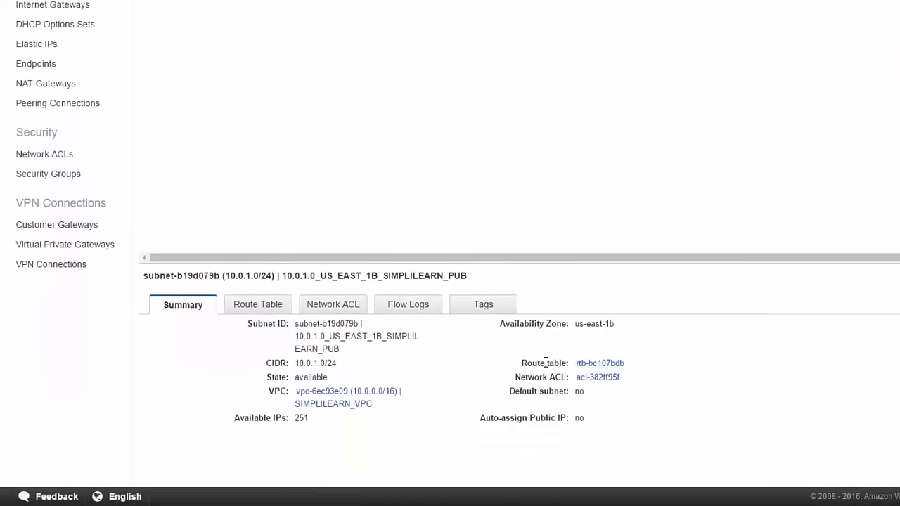
pyautogui.click(258, 305)
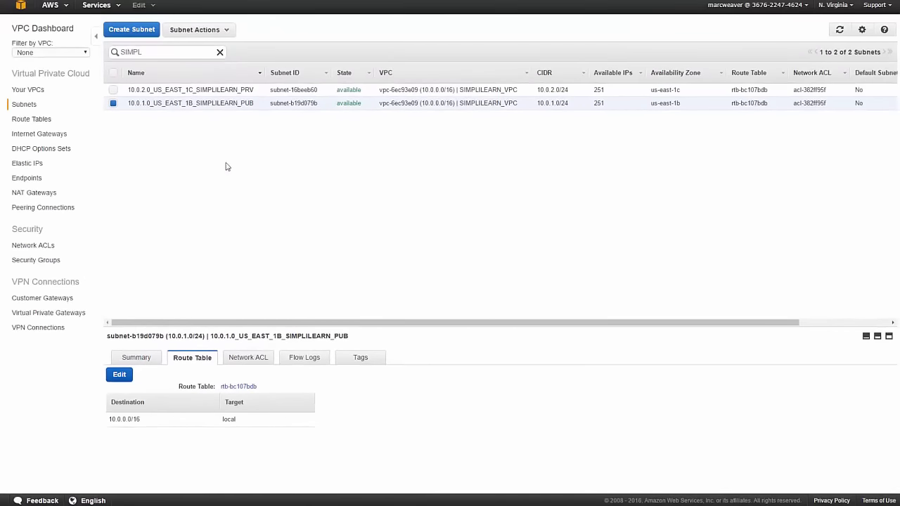
pyautogui.click(200, 90)
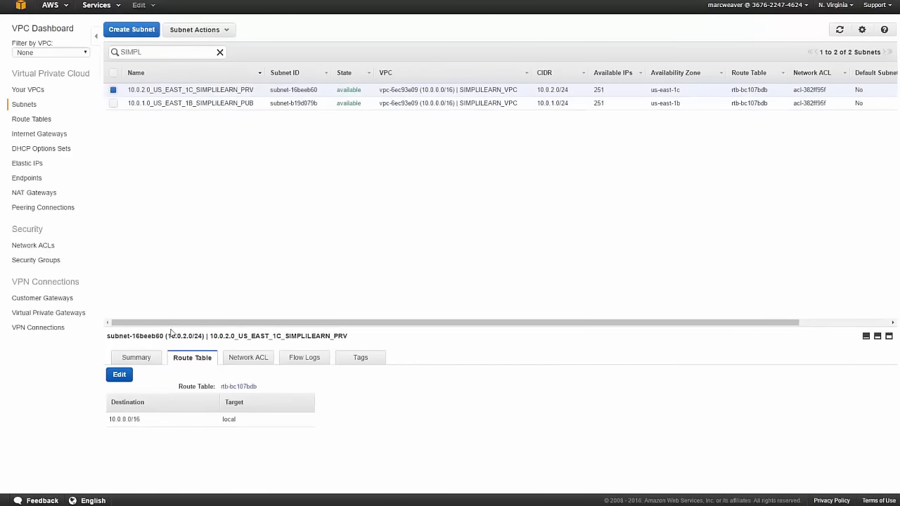
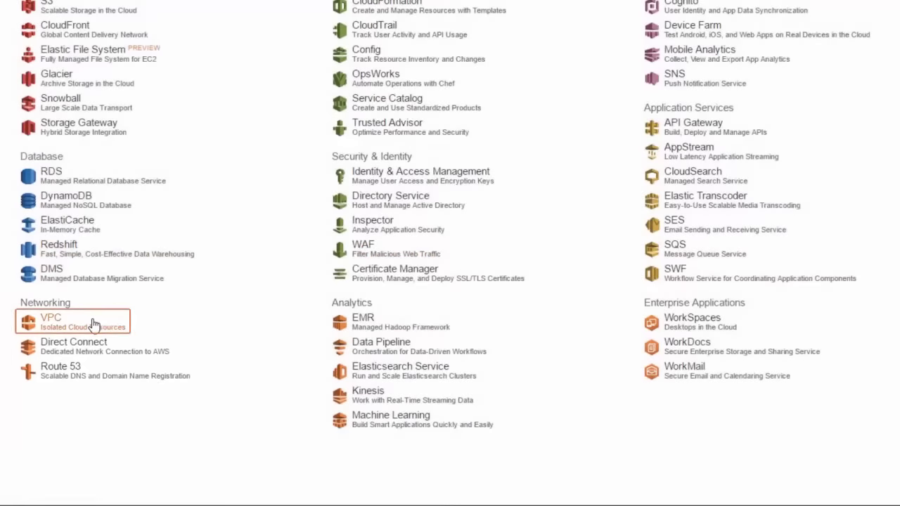
# - Filter the VPC service's subnets by SIMPL and copy the subnet ID of 10.0.1.0_US_EAST_1B_SIMPLILEARN_PUB
pyautogui.click(94, 323)
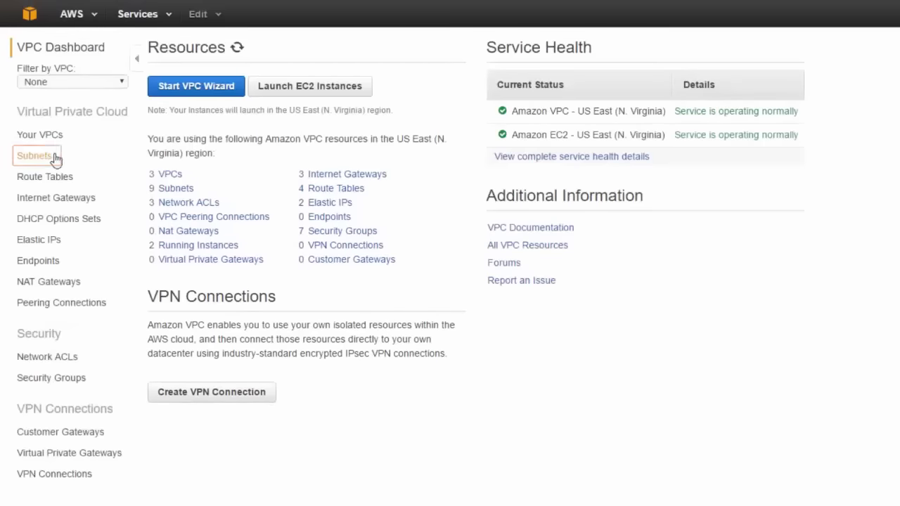
pyautogui.click(50, 158)
pyautogui.click(208, 81)
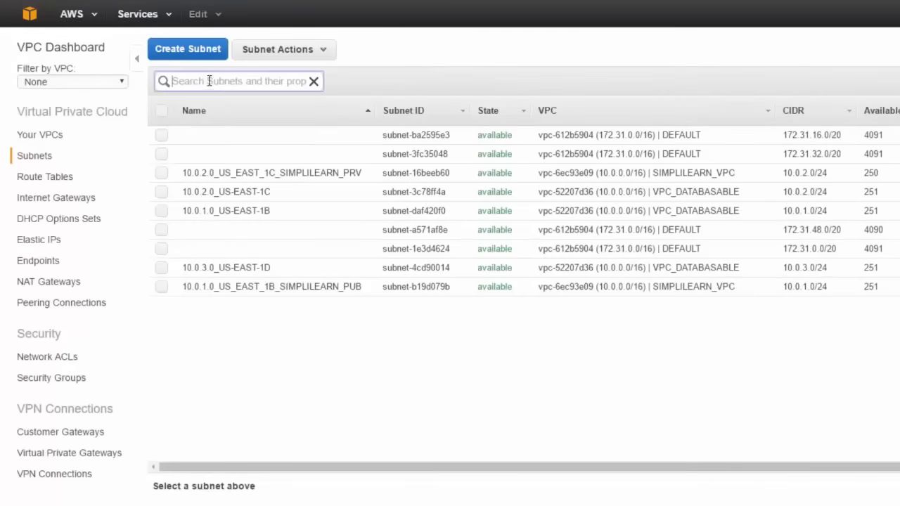
pyautogui.write('SIMPL')
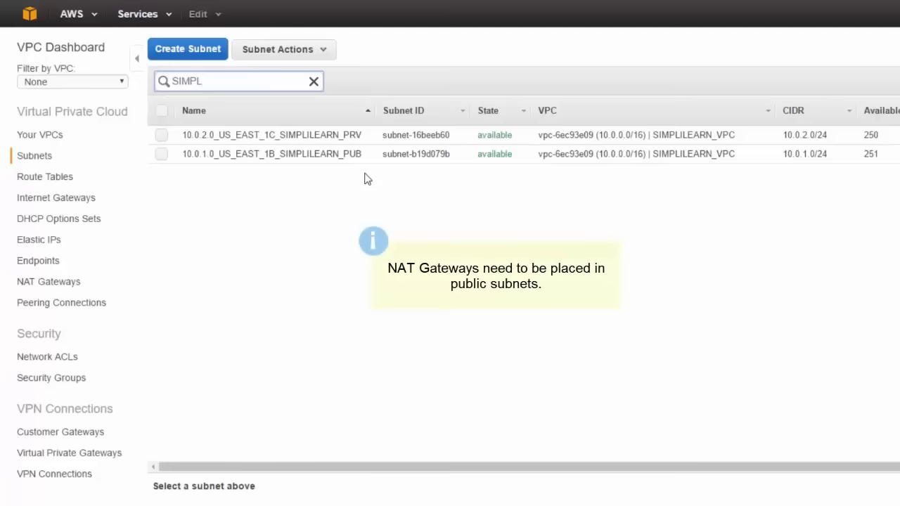
pyautogui.moveTo(451, 153); pyautogui.dragTo(382, 154)
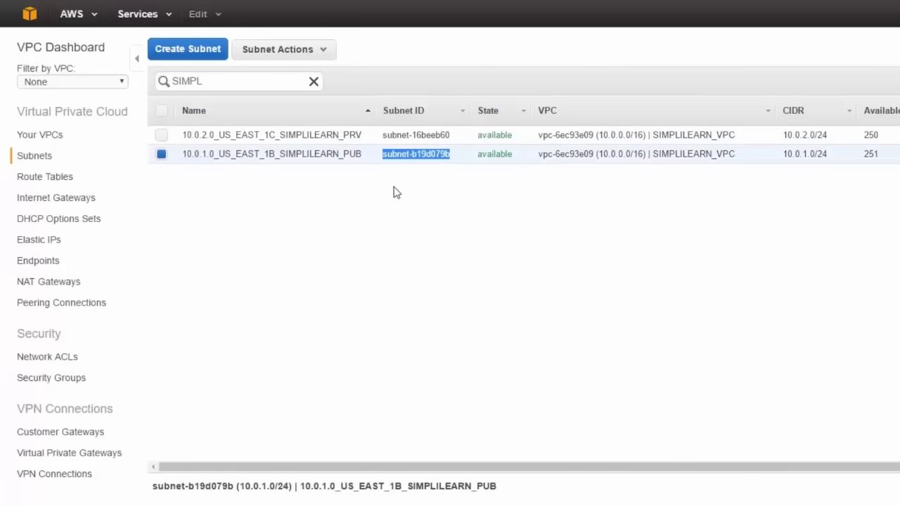
pyautogui.click(310, 244)
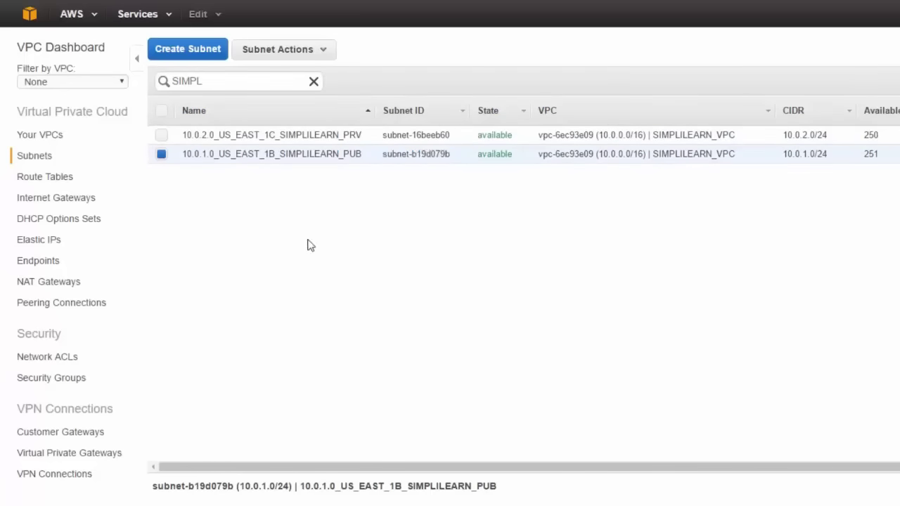
# - Start a new NAT gateway and assign it to the public subnet subnet-b19d079b in SIMPLILEARN_VPC
pyautogui.click(84, 288)
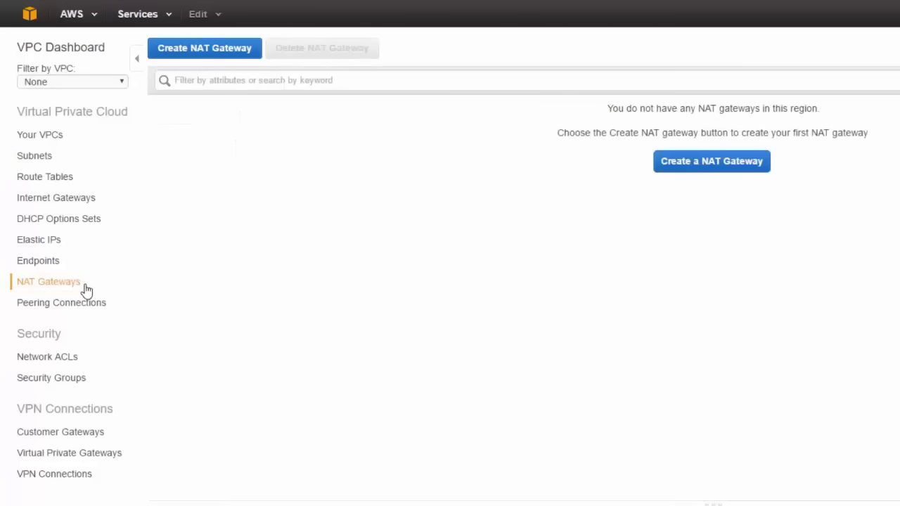
pyautogui.click(733, 171)
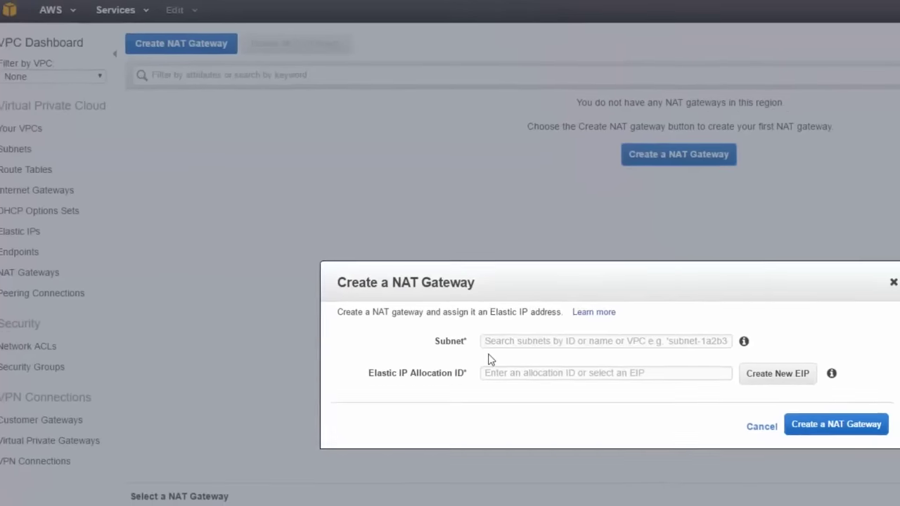
pyautogui.click(414, 310)
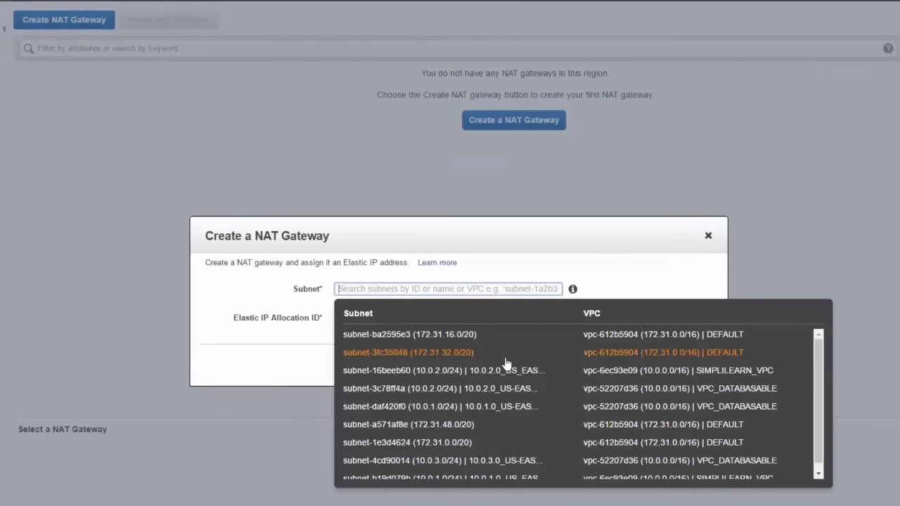
pyautogui.scroll(-1, 493, 373)
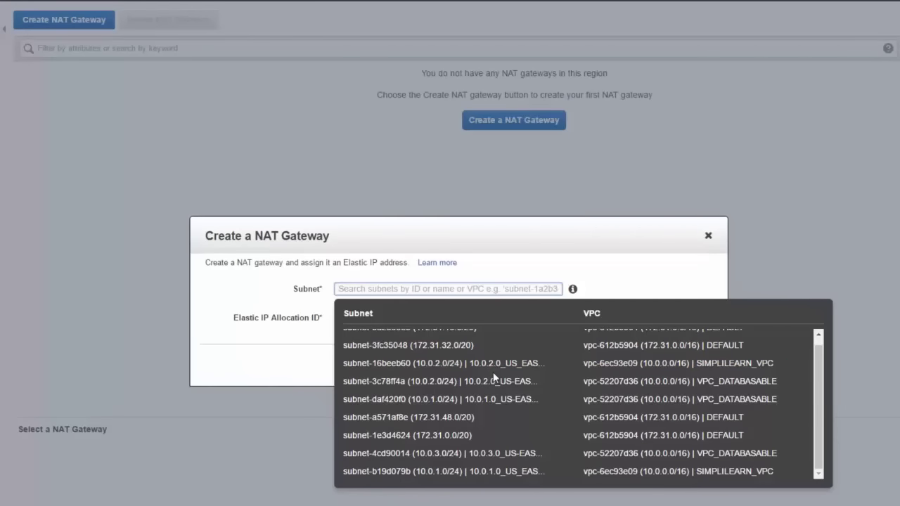
pyautogui.scroll(1, 492, 372)
pyautogui.scroll(-1, 493, 376)
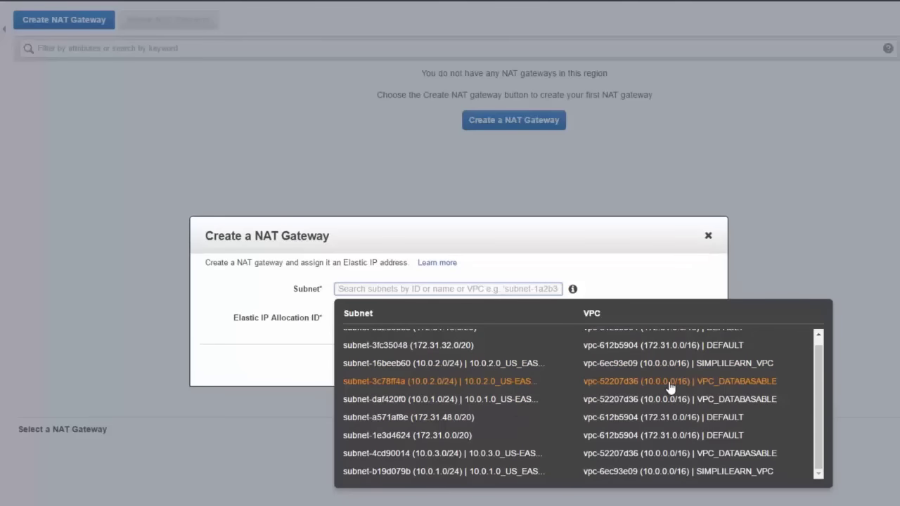
pyautogui.scroll(1, 703, 384)
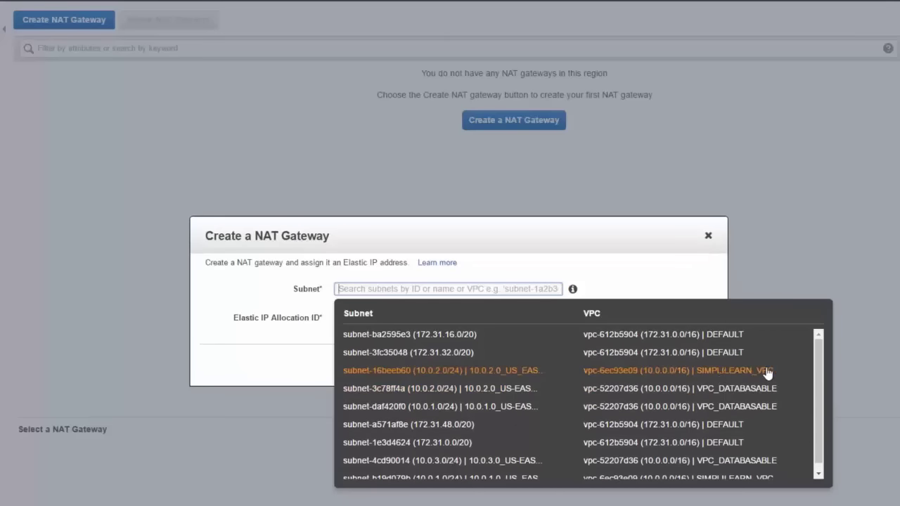
pyautogui.scroll(-1, 765, 385)
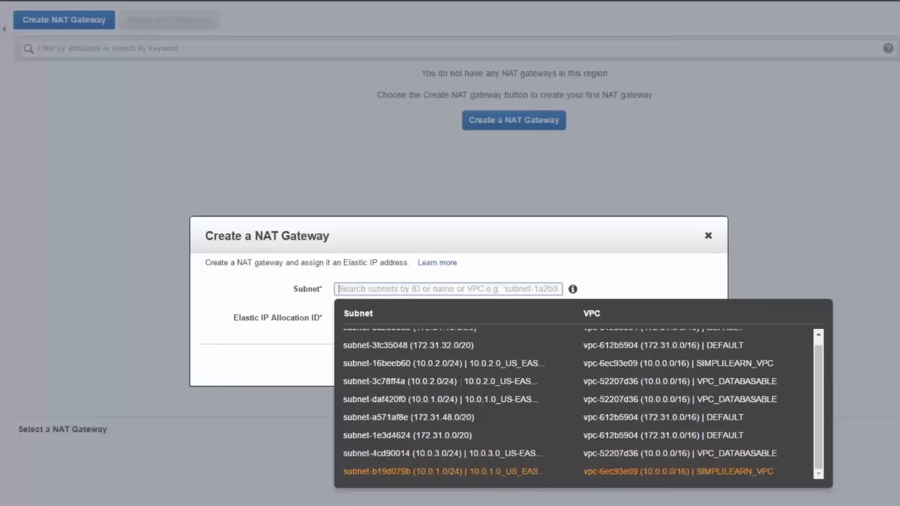
pyautogui.click(379, 288)
pyautogui.write('subnet-b19d079b')
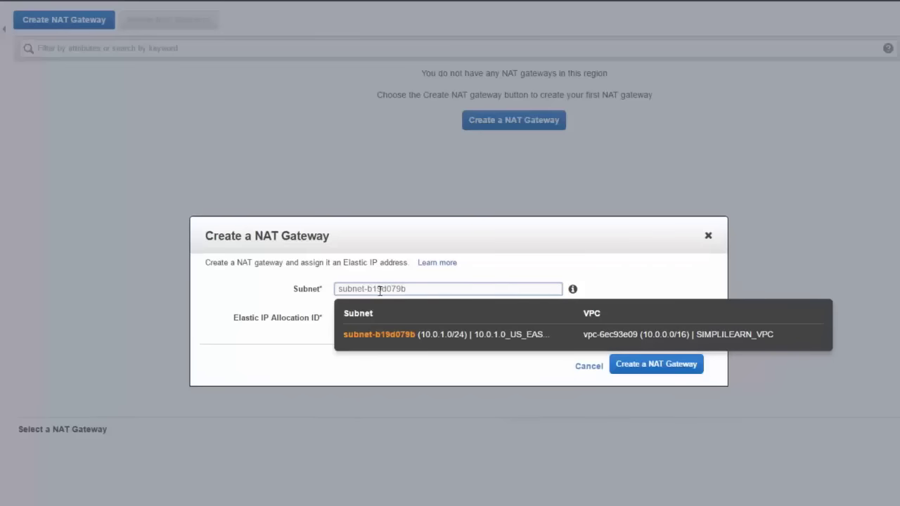
pyautogui.click(436, 338)
# - Assign the existing Elastic IP allocation eipalloc-f14e2297 to the NAT gateway and create the gateway
pyautogui.click(415, 317)
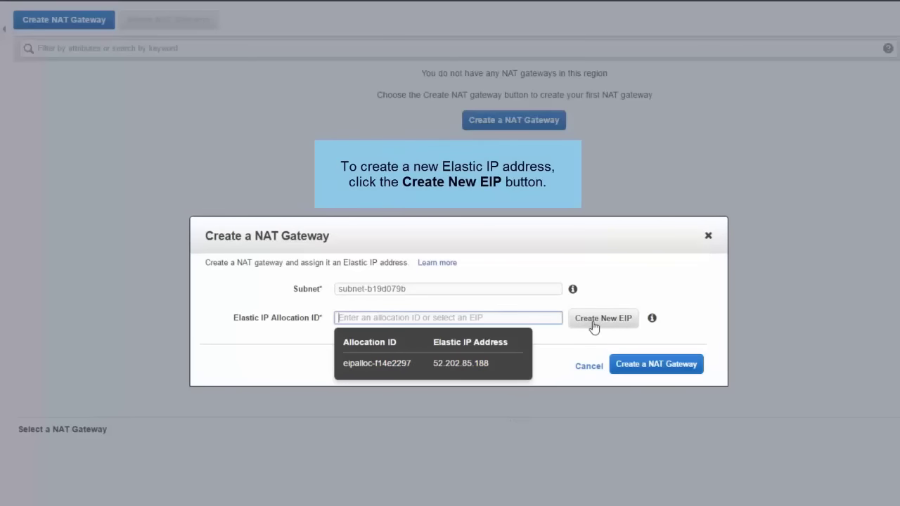
pyautogui.click(368, 364)
pyautogui.click(653, 364)
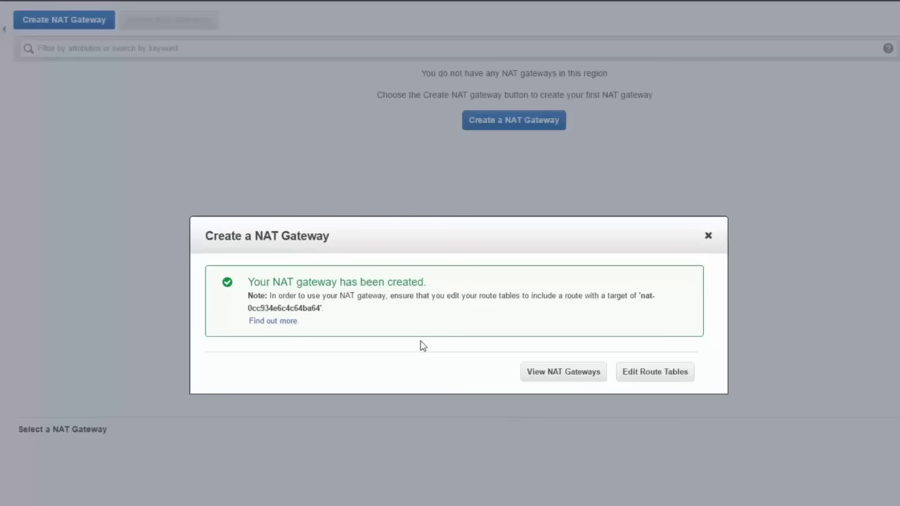
# - Filter the route tables by SIMPL and name SIMPLILEARN_VPC's unnamed main route table SIMPLILEARN_RTB_MAIN
pyautogui.click(639, 377)
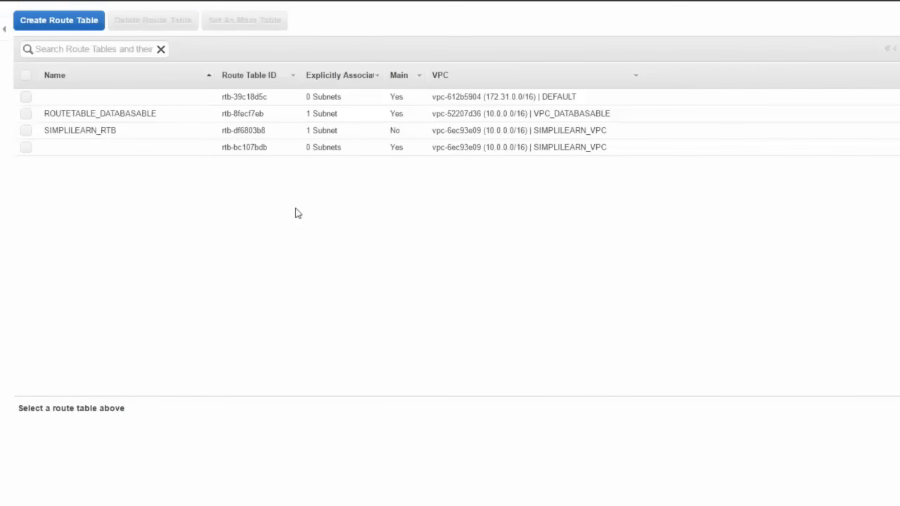
pyautogui.click(103, 47)
pyautogui.write('SIMPL')
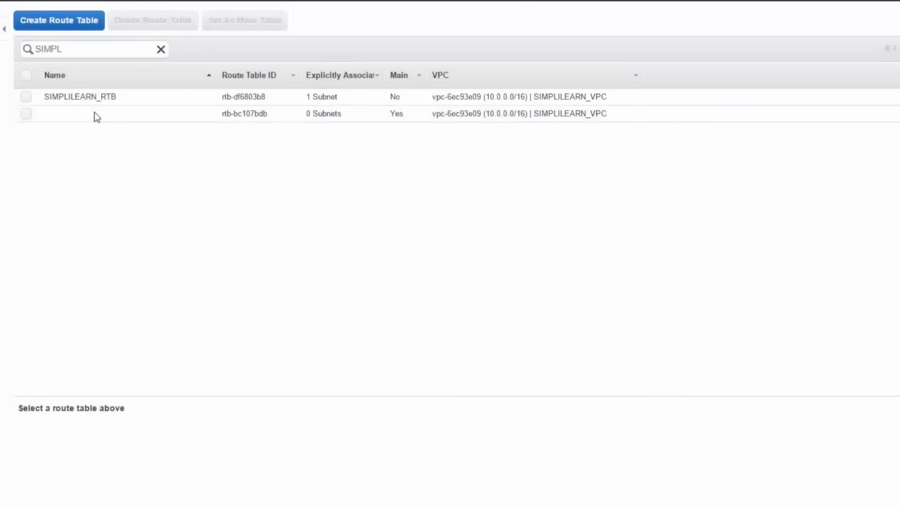
pyautogui.click(40, 119)
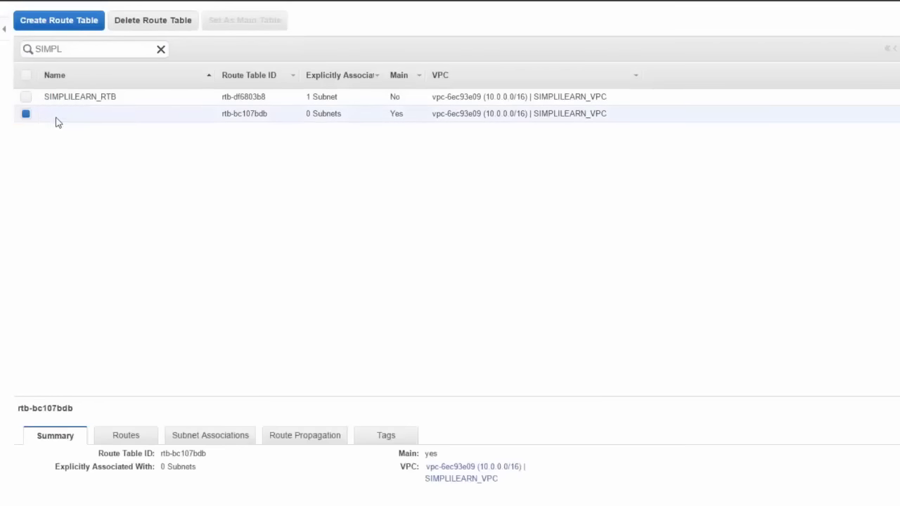
pyautogui.click(62, 118)
pyautogui.write('SIMPL')
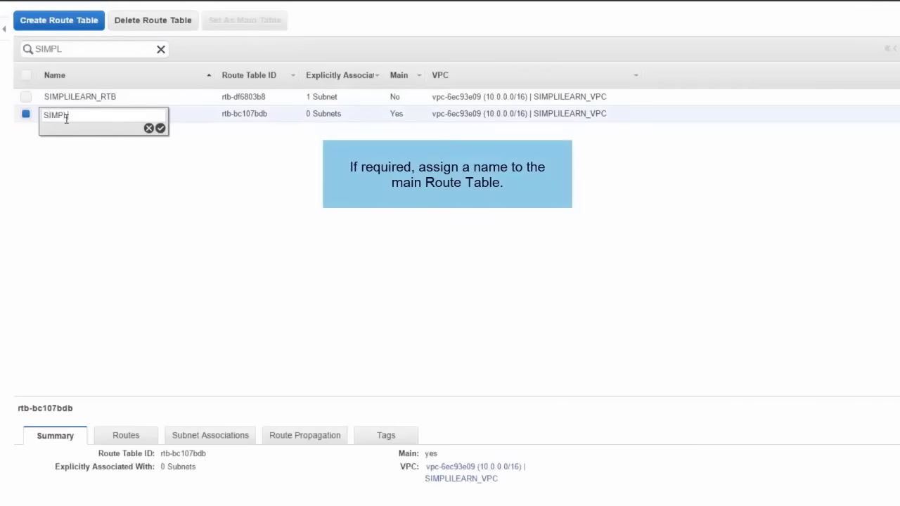
pyautogui.write('ILEARN_')
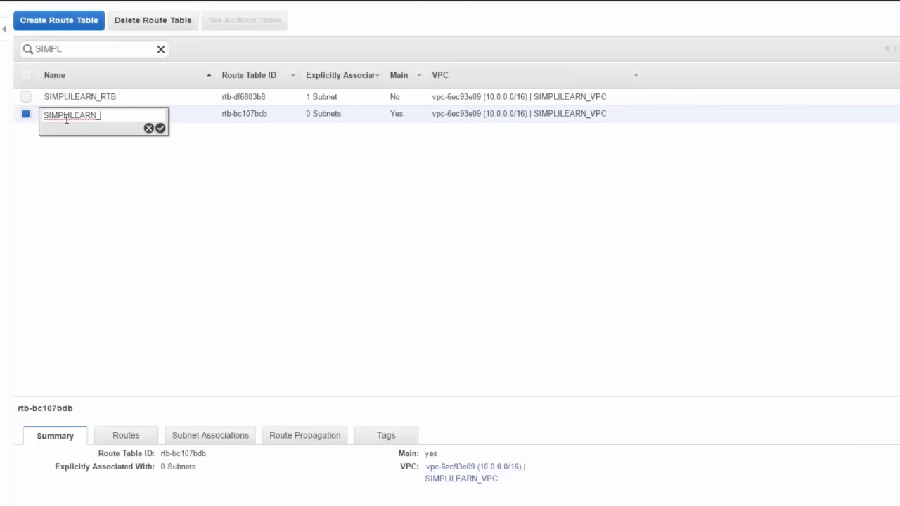
pyautogui.write('RTB_MAIN')
pyautogui.click(160, 129)
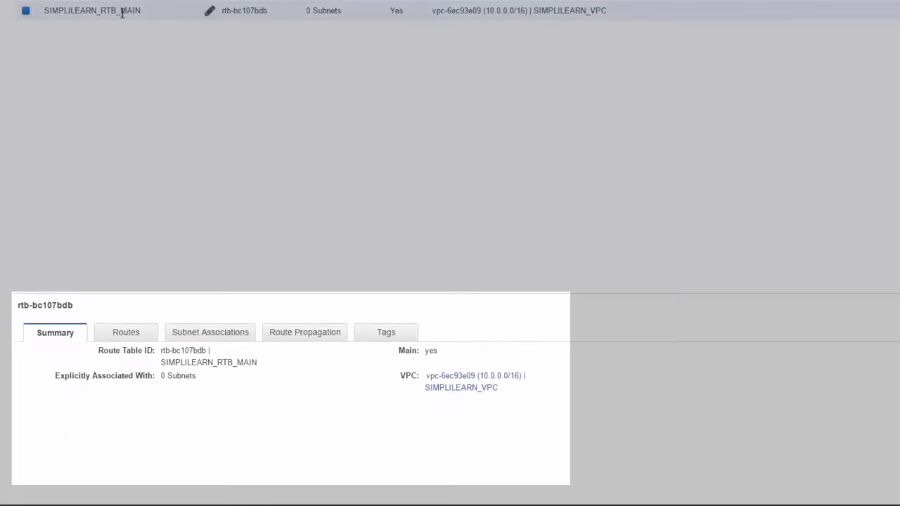
# - Check the routes and subnet associations of SIMPLILEARN_RTB_MAIN
pyautogui.click(134, 335)
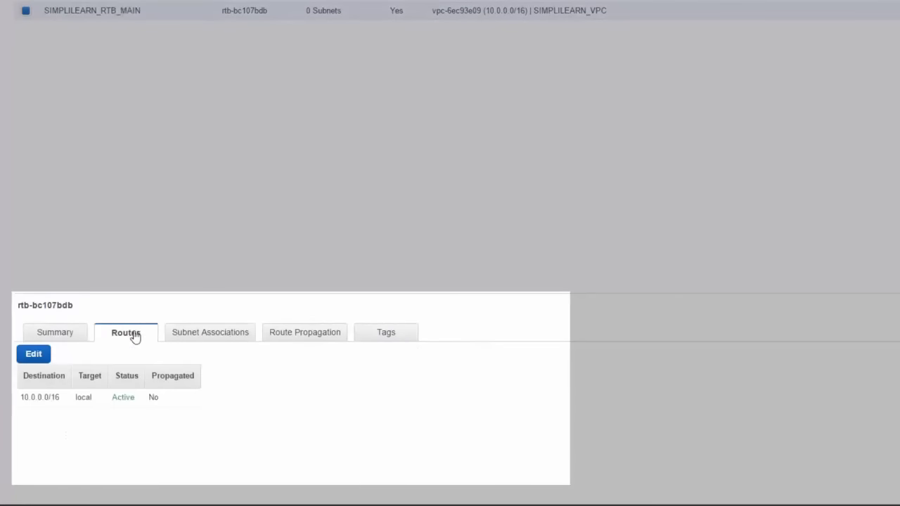
pyautogui.click(234, 340)
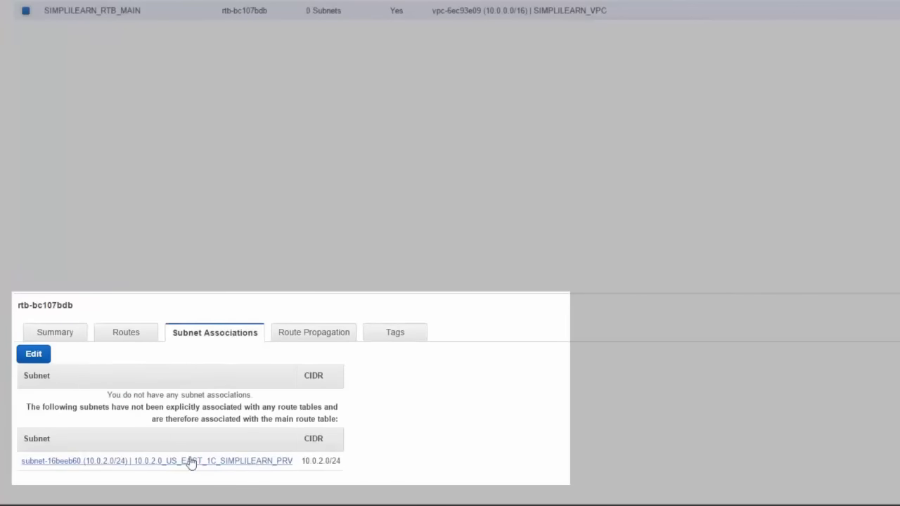
pyautogui.click(136, 339)
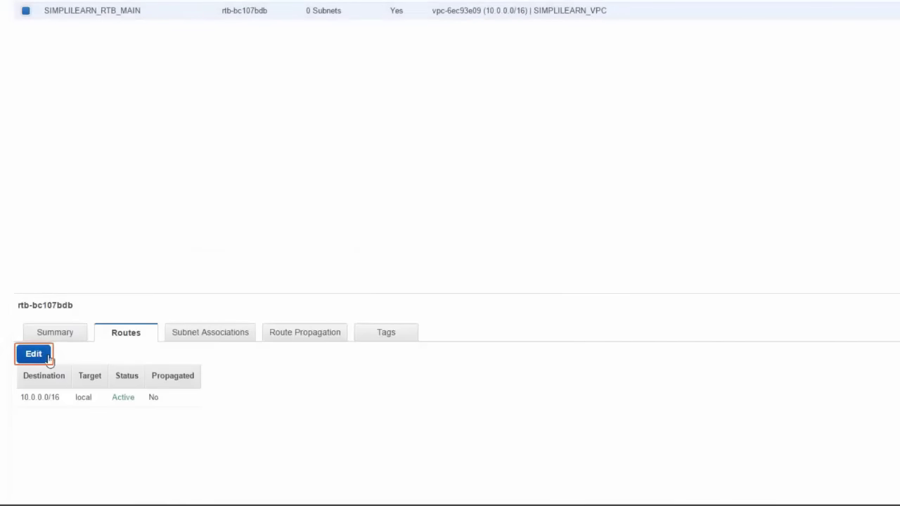
# - Add a route for destination 0.0.0.0/0 targeting the NAT gateway nat-0cc934e6c4c64ba64 to SIMPLILEARN_RTB_MAIN and save it
pyautogui.click(42, 357)
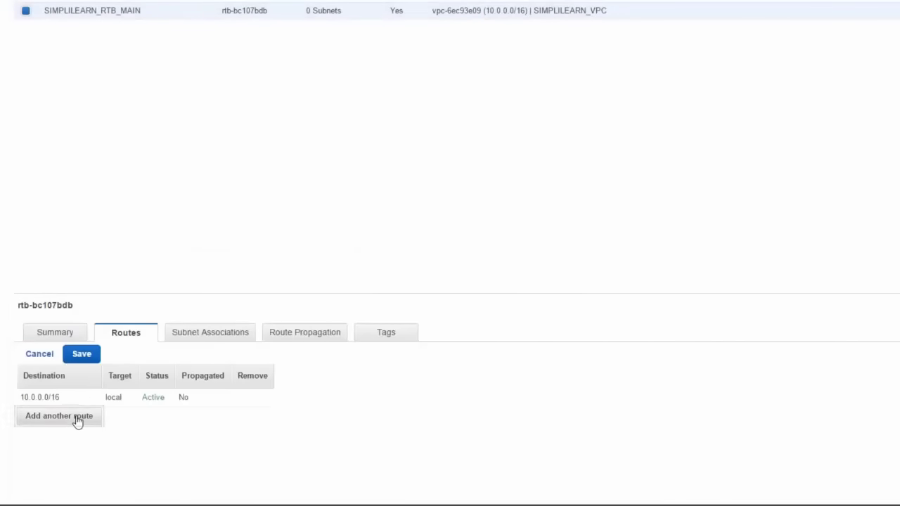
pyautogui.click(77, 420)
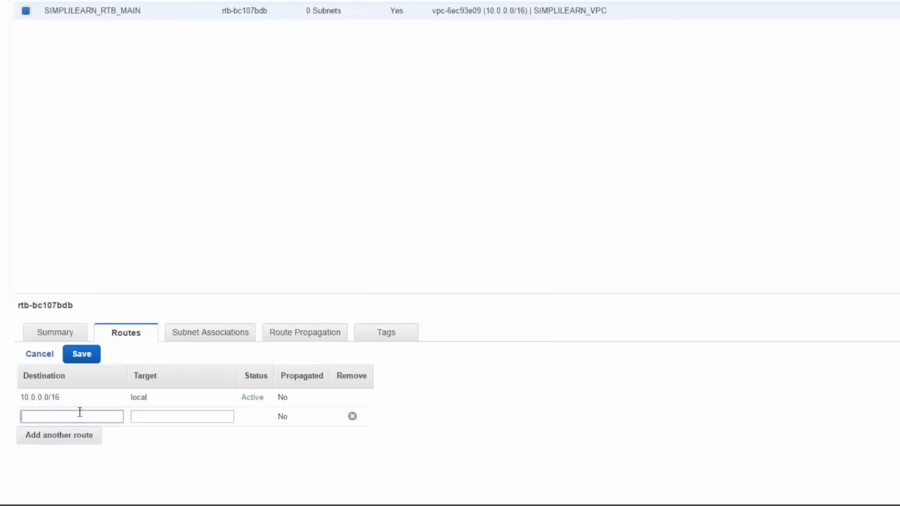
pyautogui.write('0.0.0.0/0')
pyautogui.click(161, 419)
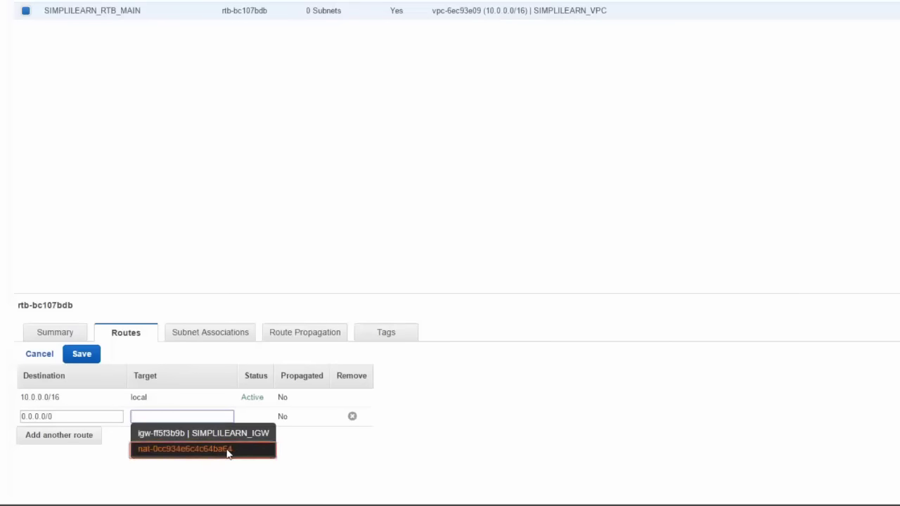
pyautogui.click(227, 452)
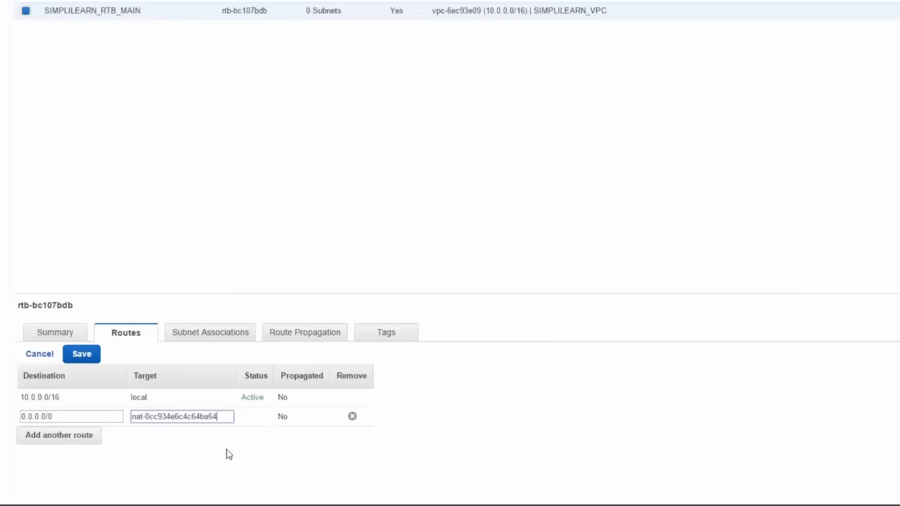
pyautogui.click(80, 357)
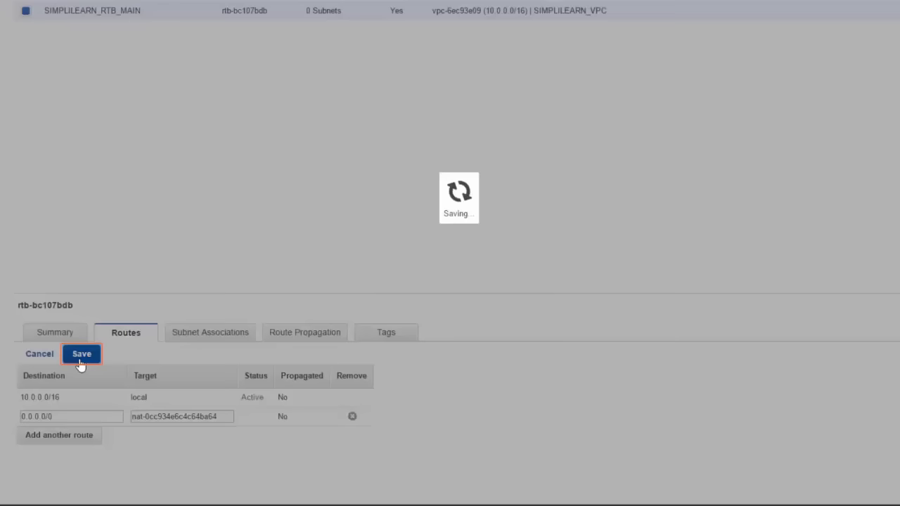
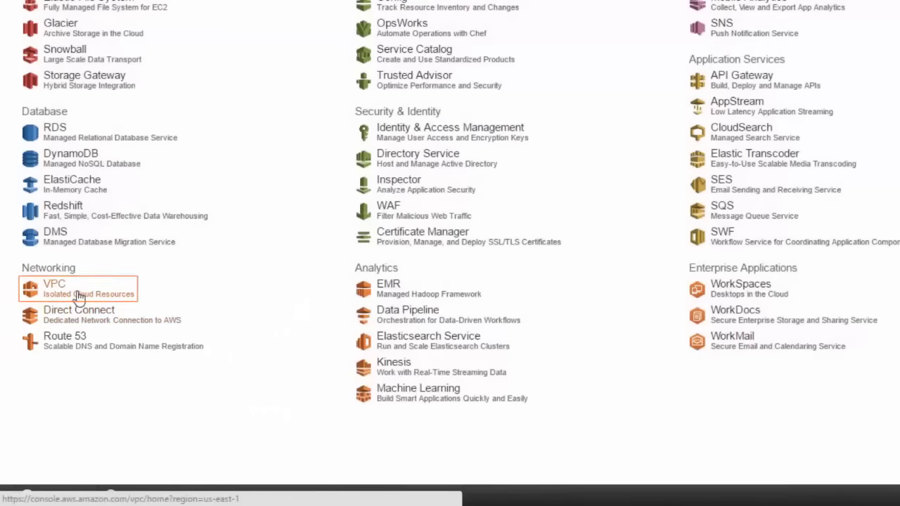
# - Start a new security group in the VPC service with the name tag and group name SIMPLILEARN_WEBSERVER_SG
pyautogui.click(75, 295)
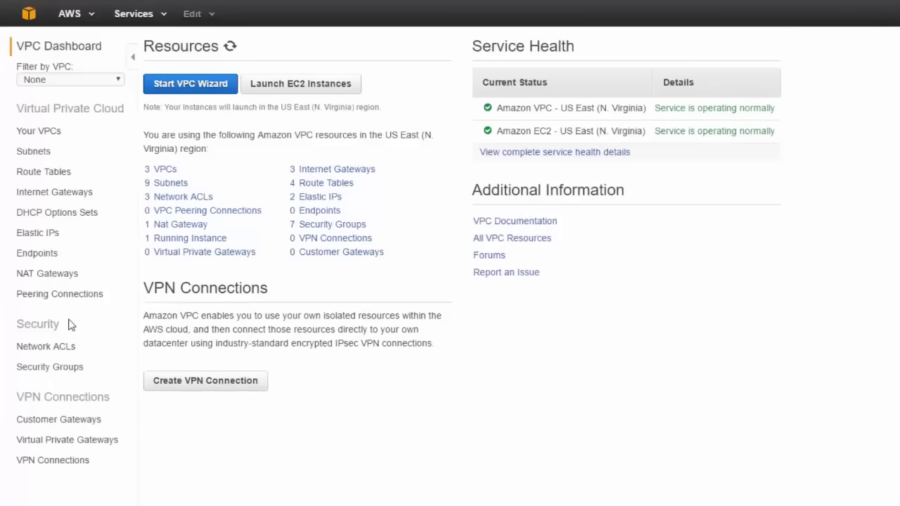
pyautogui.click(80, 375)
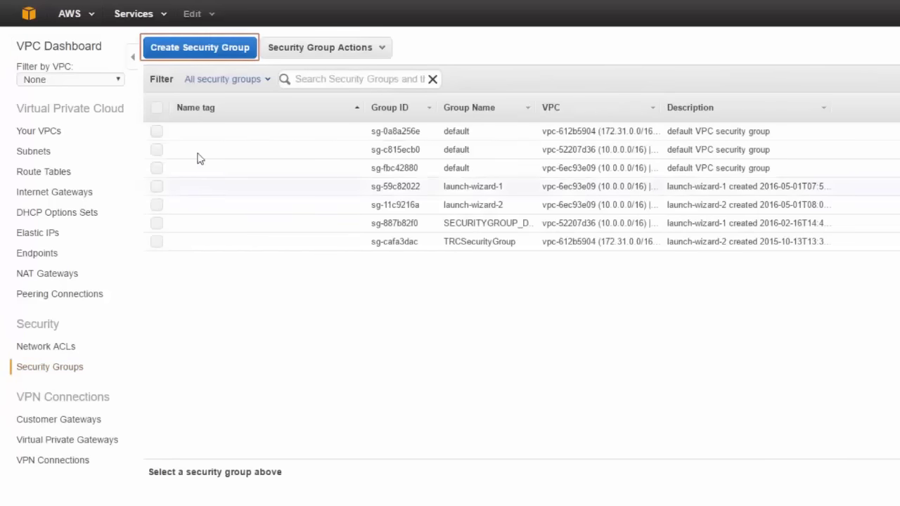
pyautogui.click(194, 58)
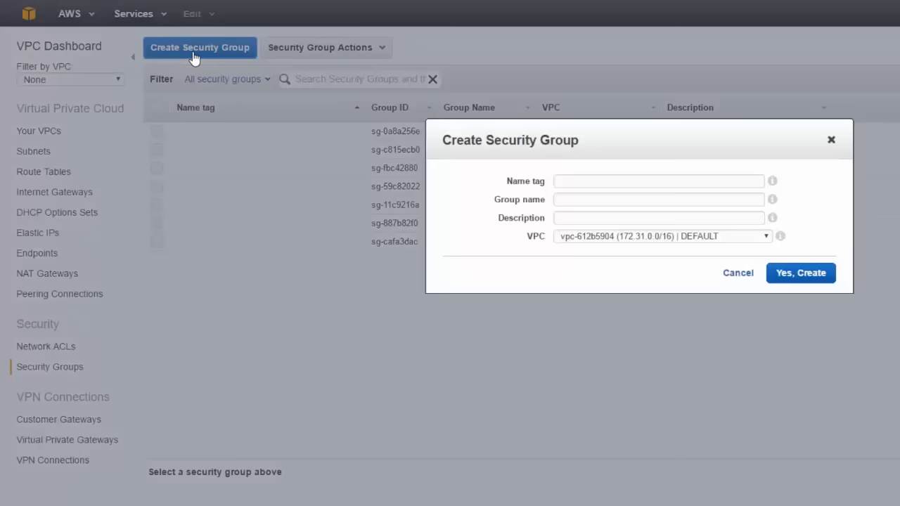
pyautogui.click(607, 182)
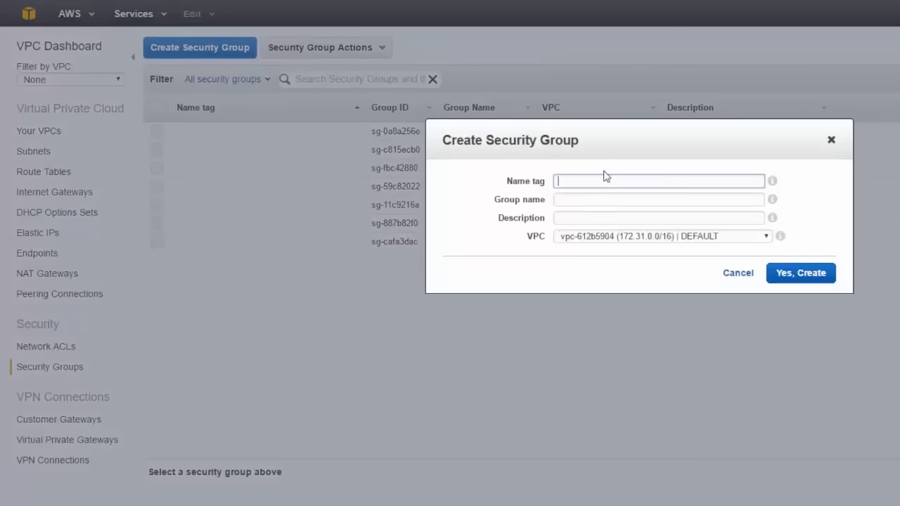
pyautogui.write('SIMPLI')
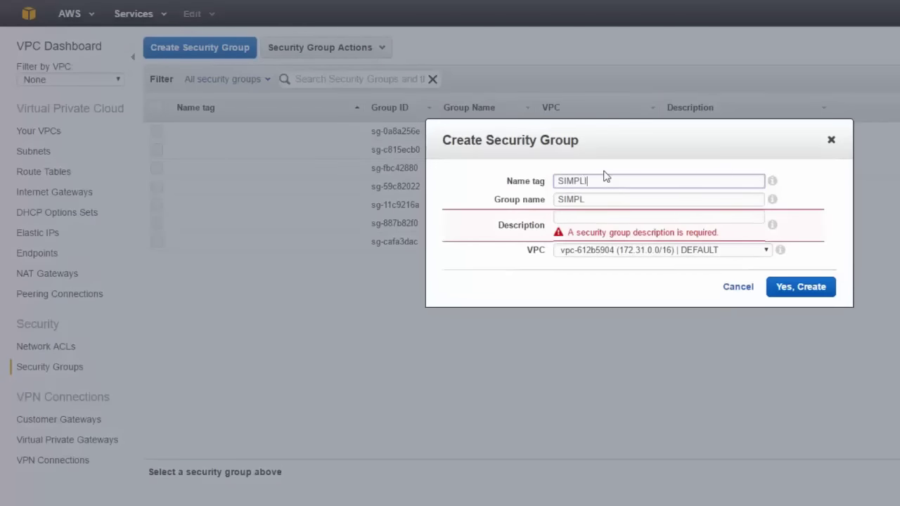
pyautogui.write('K')
pyautogui.press('BackSpace')
pyautogui.write('LEARN_WEBSERVER_SG')
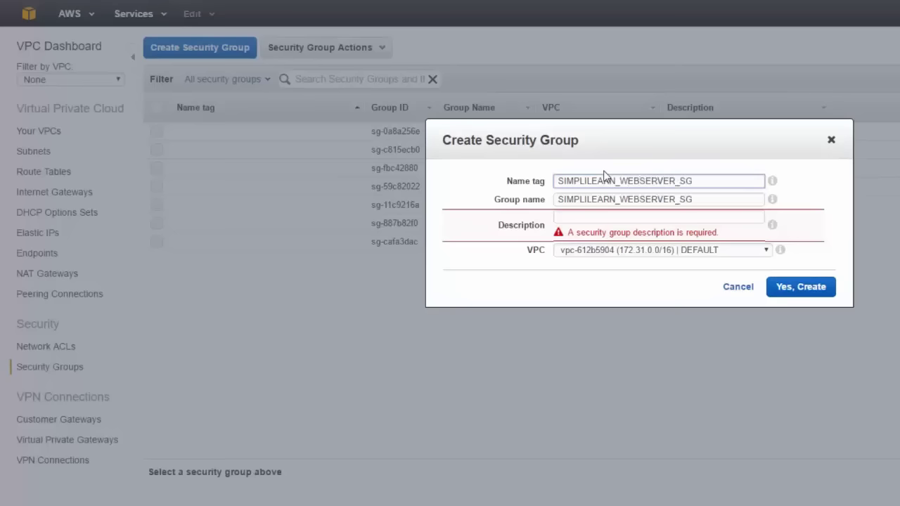
pyautogui.press('Tab')
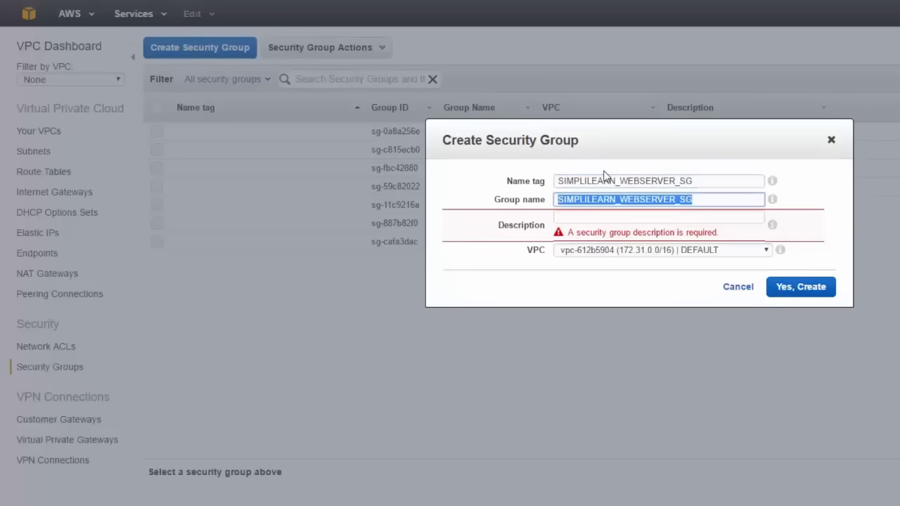
# - Enter SIMPLILEARN WEBSERVERS SECURITY GROUPS as the new security group's description
pyautogui.press('Tab')
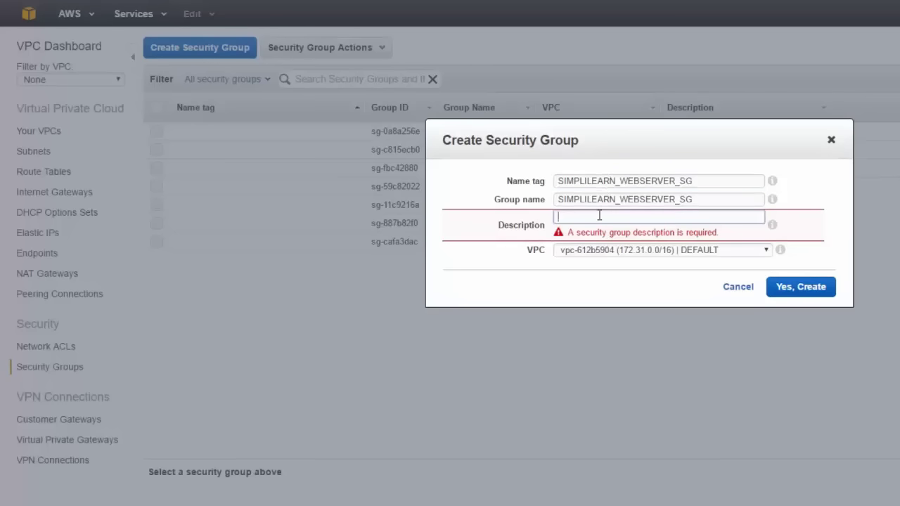
pyautogui.write('SIMPLIK')
pyautogui.press('BackSpace')
pyautogui.write('LEARN')
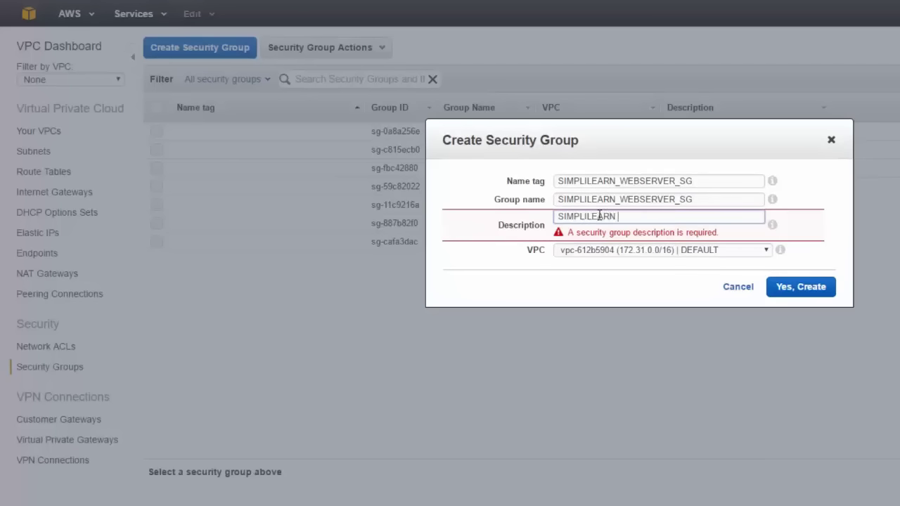
pyautogui.write(' WEBSERV')
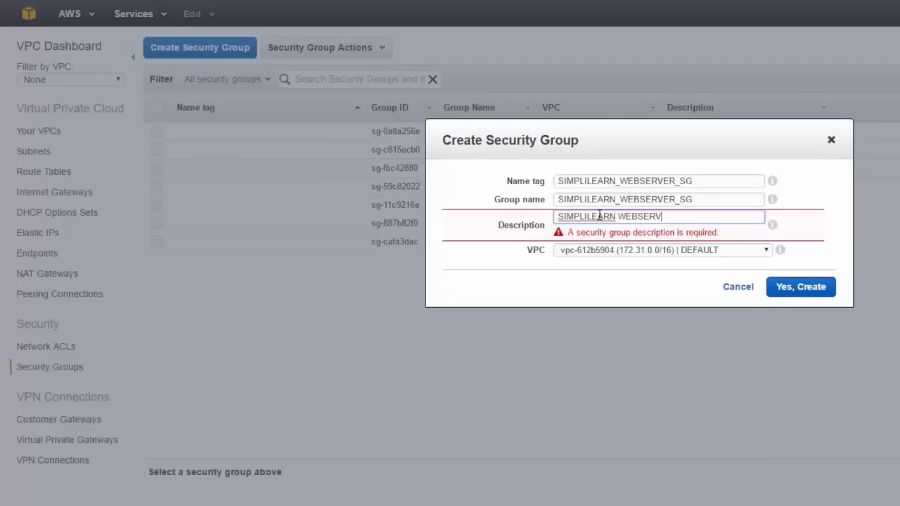
pyautogui.write('ERS SECUR')
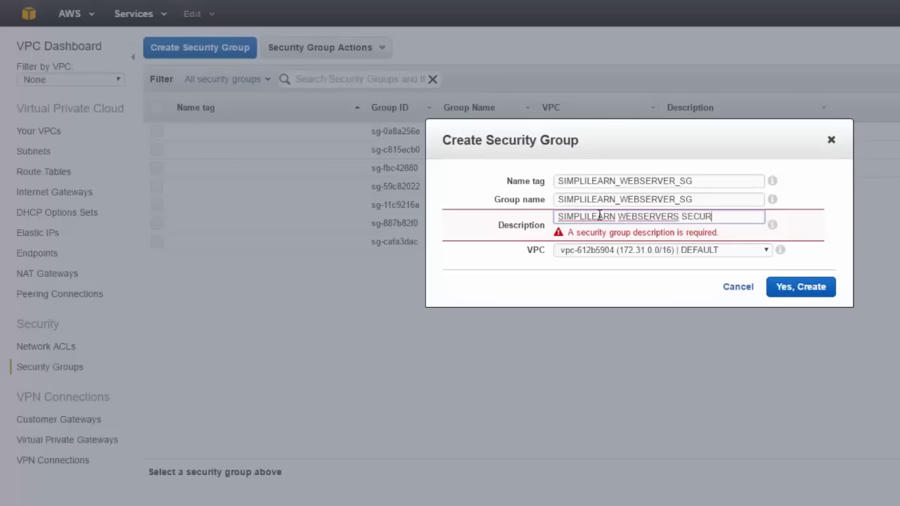
pyautogui.write('ITY GR')
pyautogui.write('OY')
pyautogui.write('S')
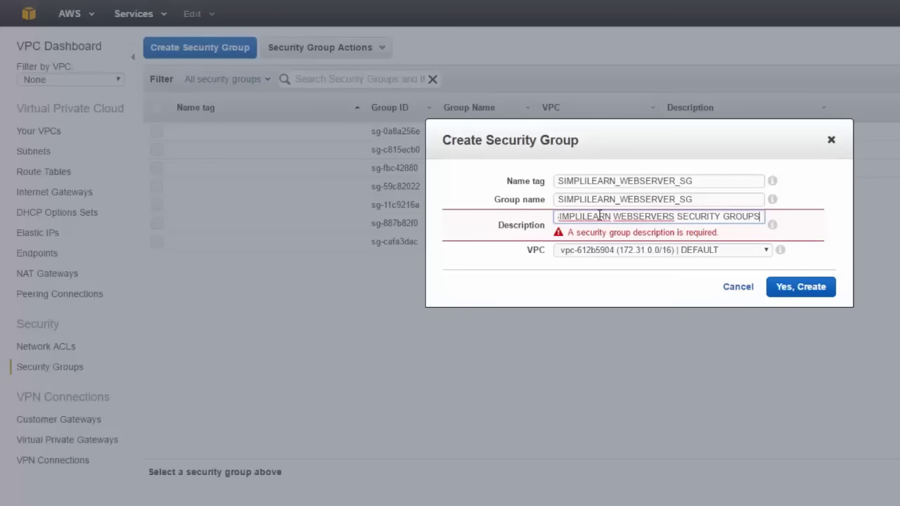
pyautogui.click(508, 281)
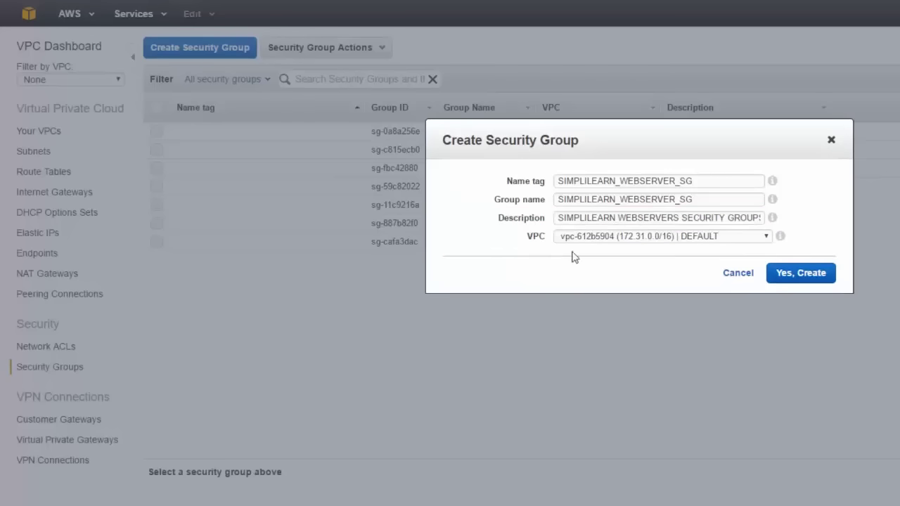
# - Assign the security group to SIMPLILEARN_VPC (vpc-6ec93e09) and create it
pyautogui.click(650, 239)
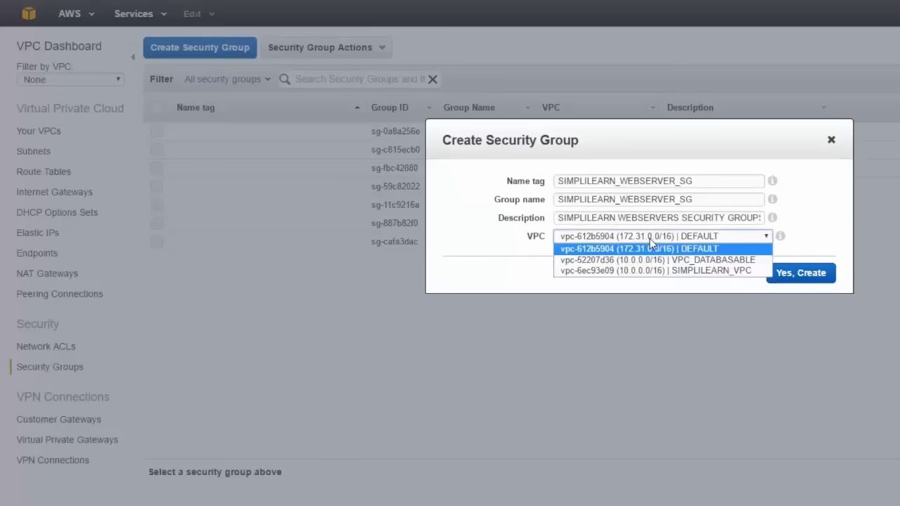
pyautogui.click(691, 271)
pyautogui.click(807, 278)
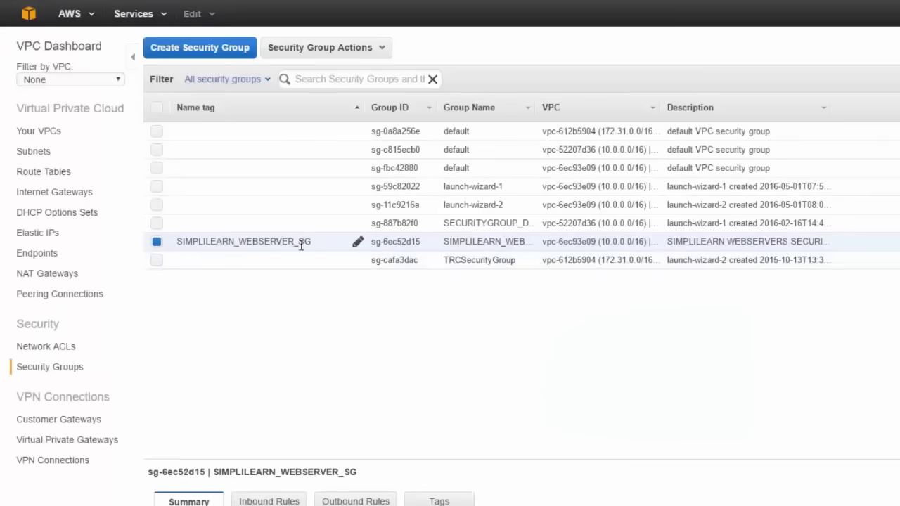
# - Check the inbound and outbound rules of SIMPLILEARN_WEBSERVER_SG
pyautogui.scroll(-3, 395, 227)
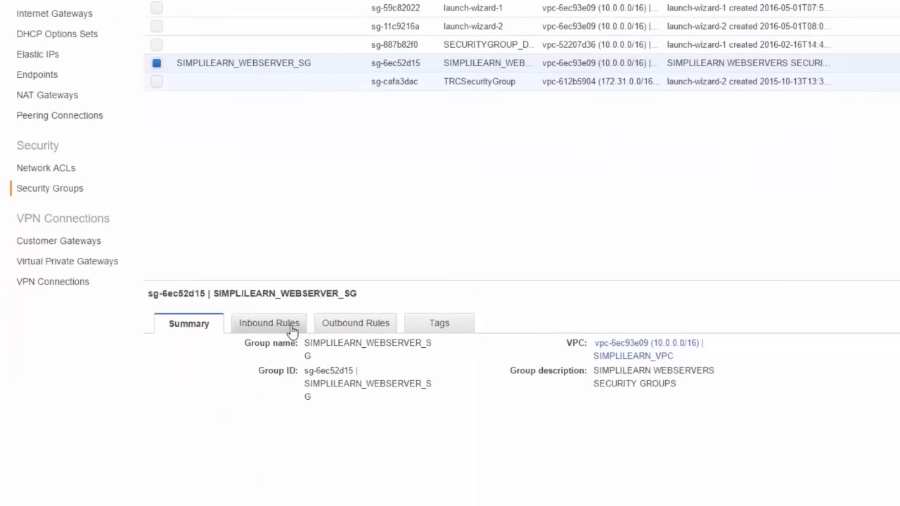
pyautogui.click(298, 331)
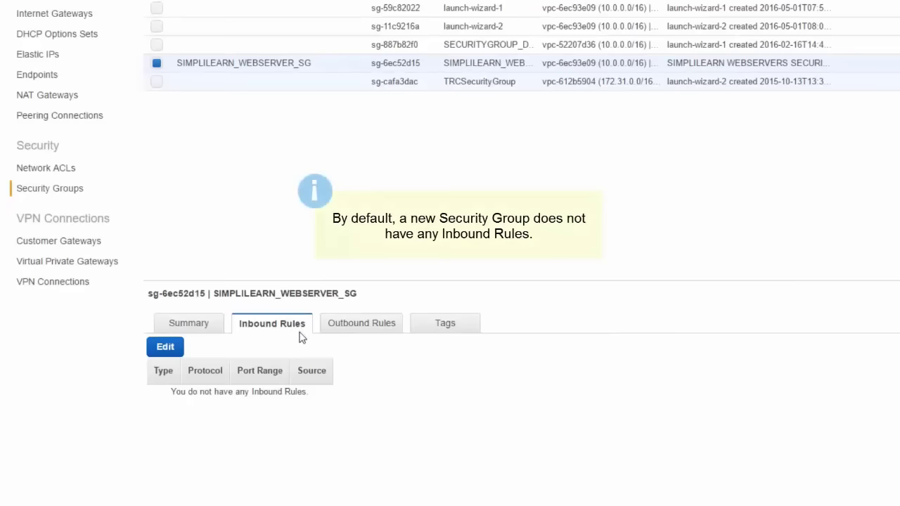
pyautogui.click(401, 328)
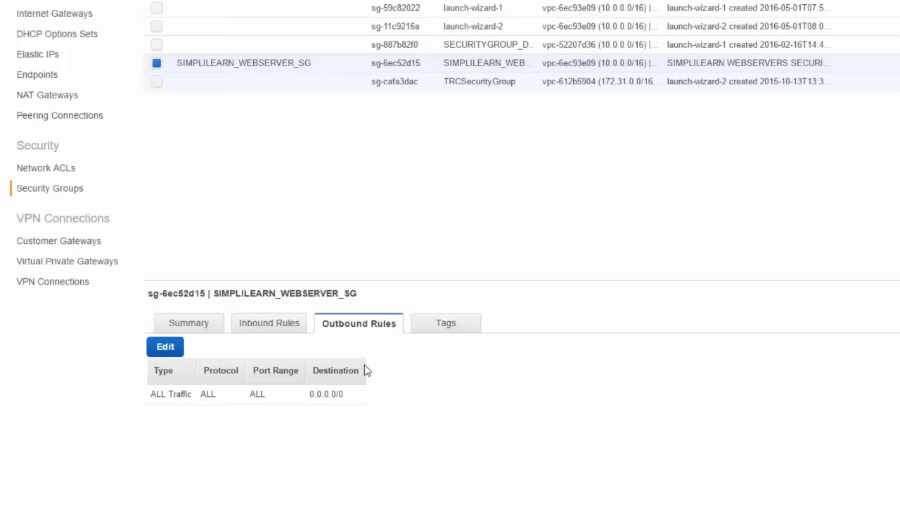
# - Start editing the inbound rules of SIMPLILEARN_WEBSERVER_SG and define an HTTP (80) rule with source 0.0.0.0/0
pyautogui.click(284, 327)
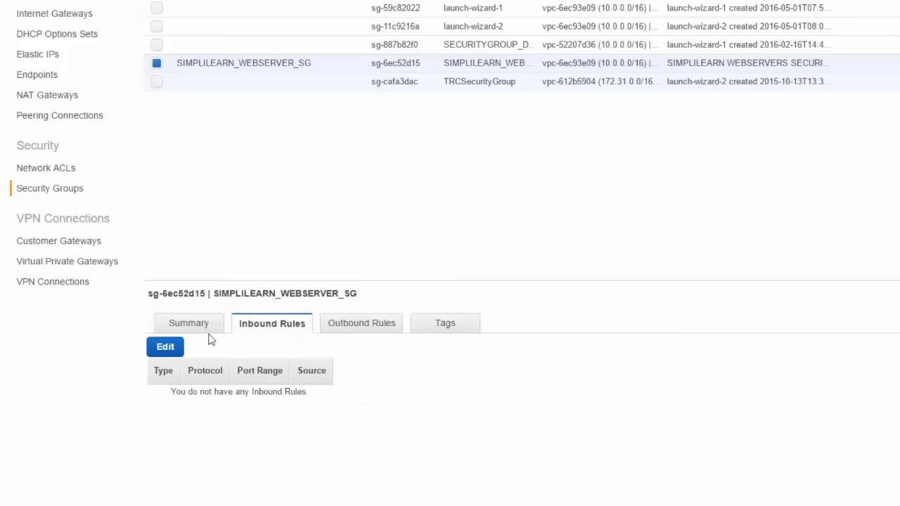
pyautogui.click(156, 353)
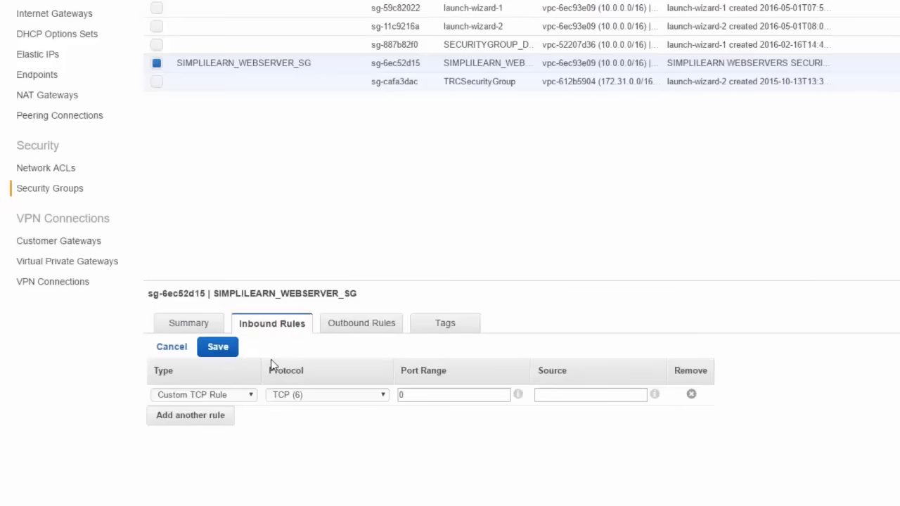
pyautogui.click(251, 394)
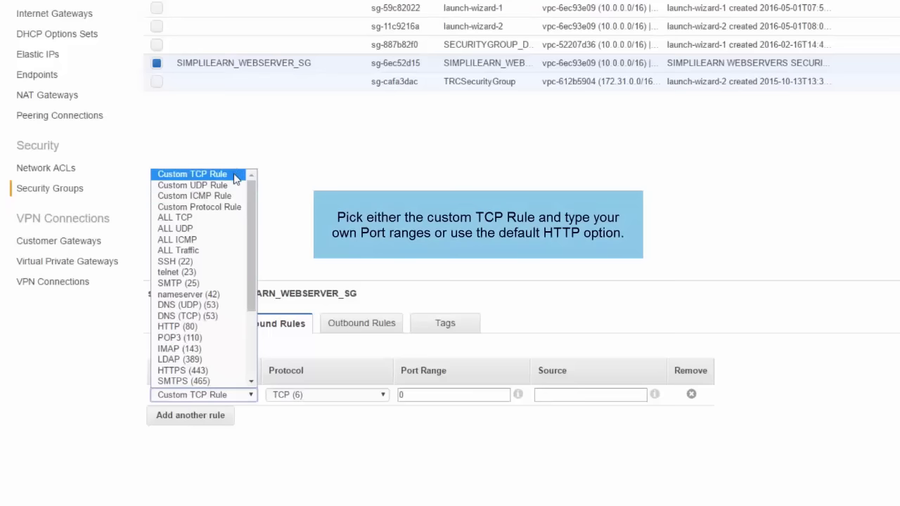
pyautogui.click(226, 327)
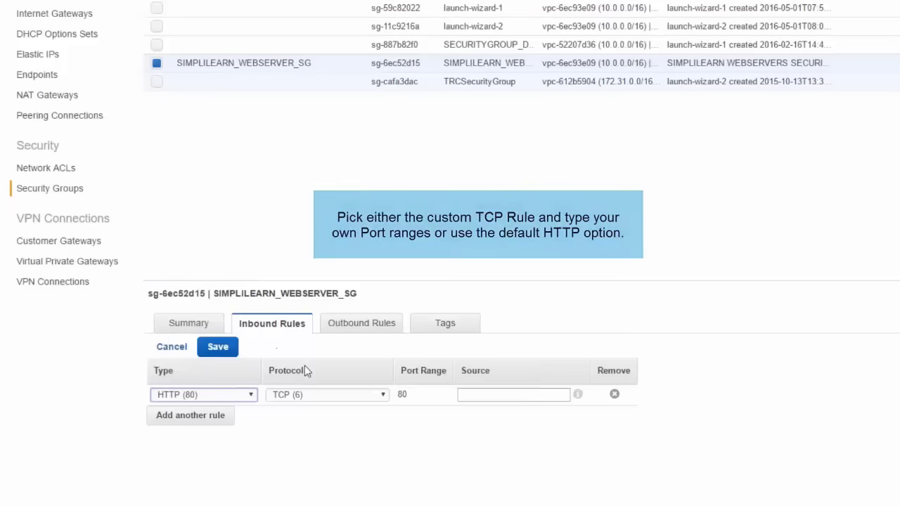
pyautogui.click(482, 398)
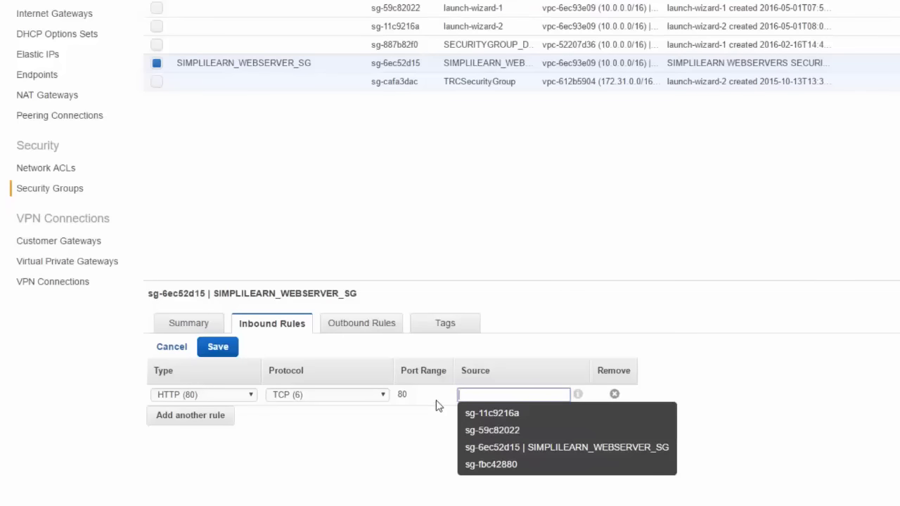
pyautogui.click(463, 395)
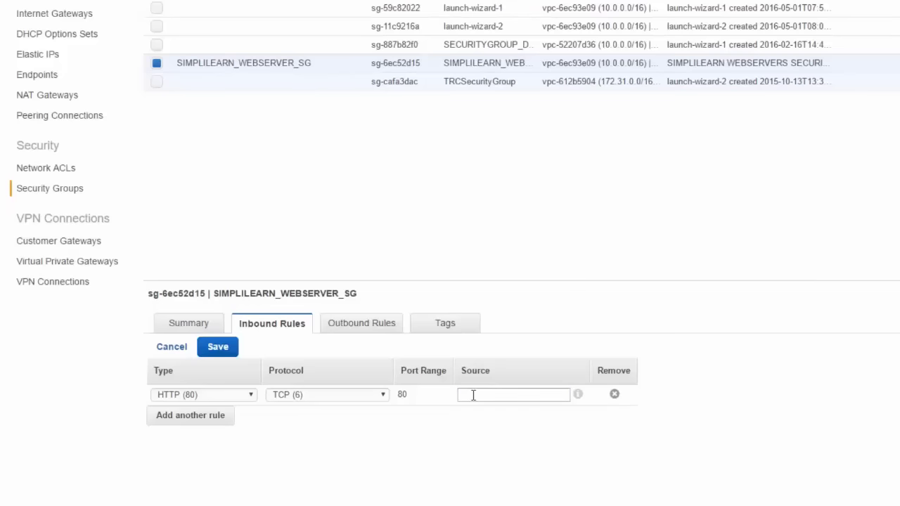
pyautogui.click(473, 395)
pyautogui.write('0')
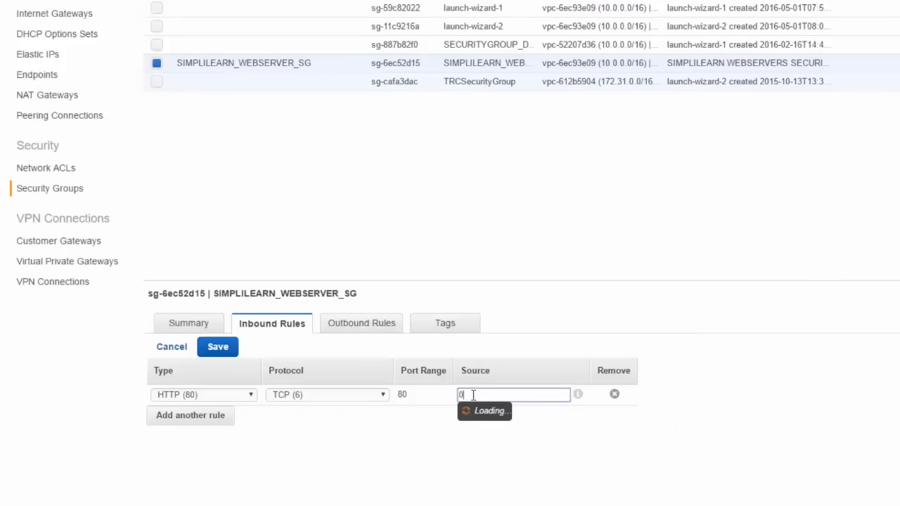
pyautogui.write('.0.0.0')
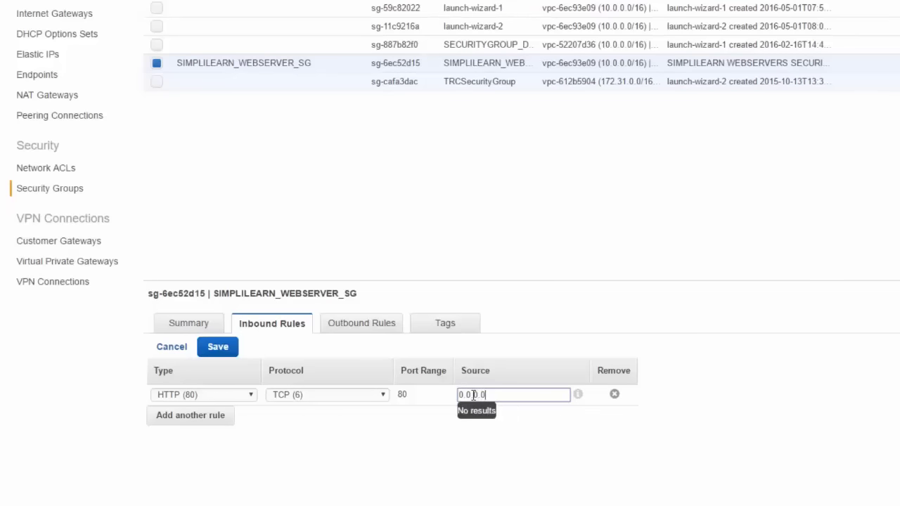
pyautogui.write('/0')
pyautogui.click(520, 440)
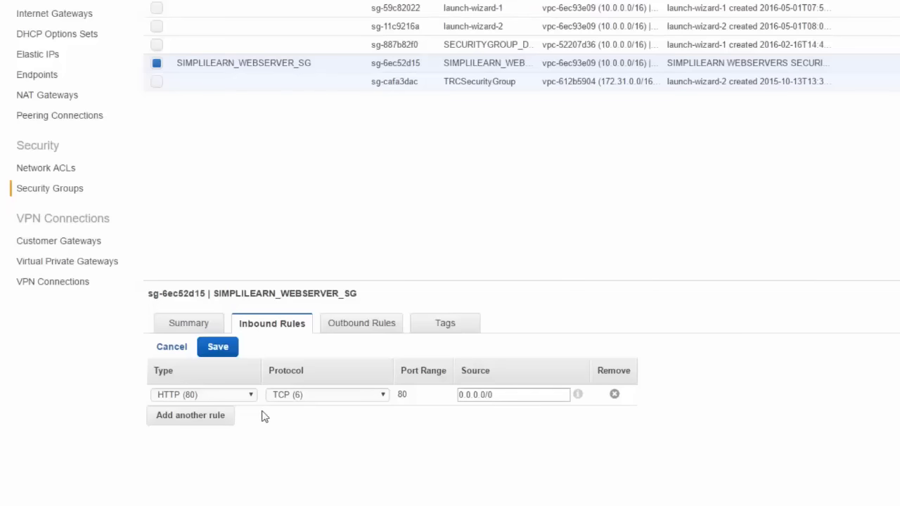
# - Add a second inbound rule of type HTTPS (443) with source 0.0.0.0/0
pyautogui.click(233, 419)
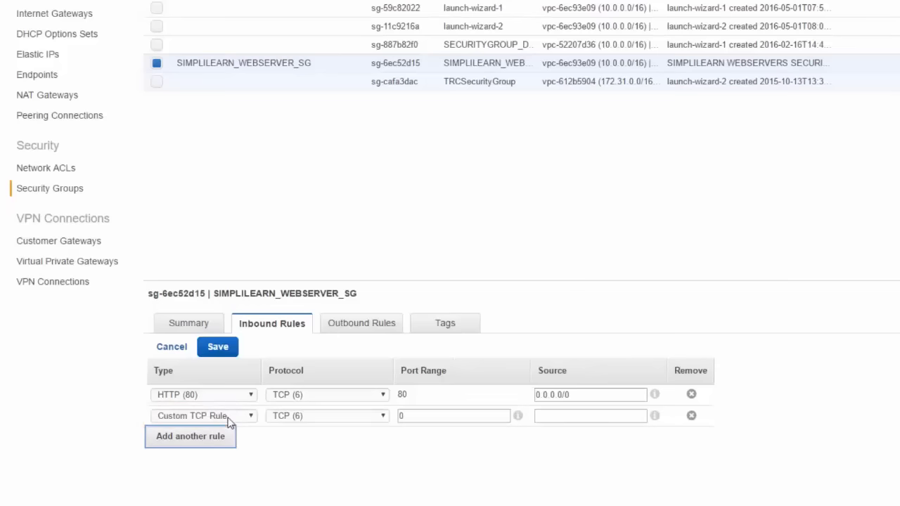
pyautogui.click(246, 415)
pyautogui.scroll(-3, 217, 334)
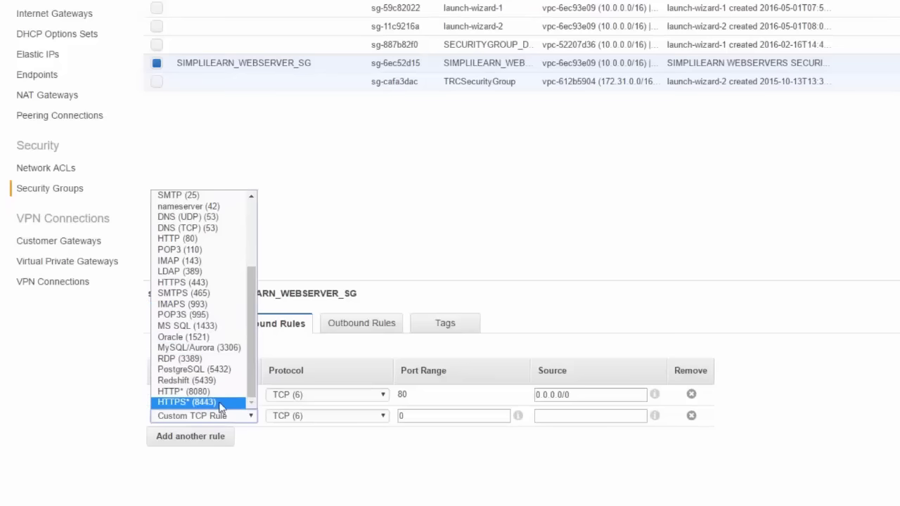
pyautogui.click(204, 282)
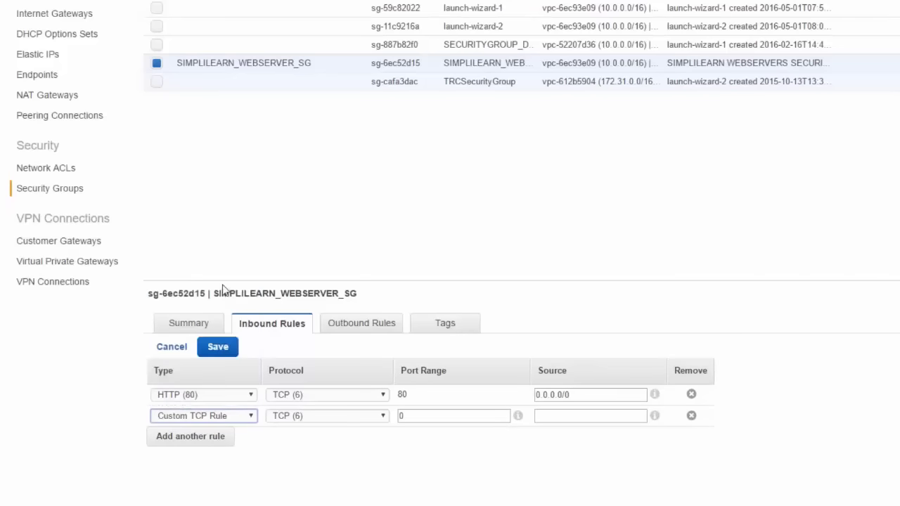
pyautogui.click(492, 416)
pyautogui.write('0.0')
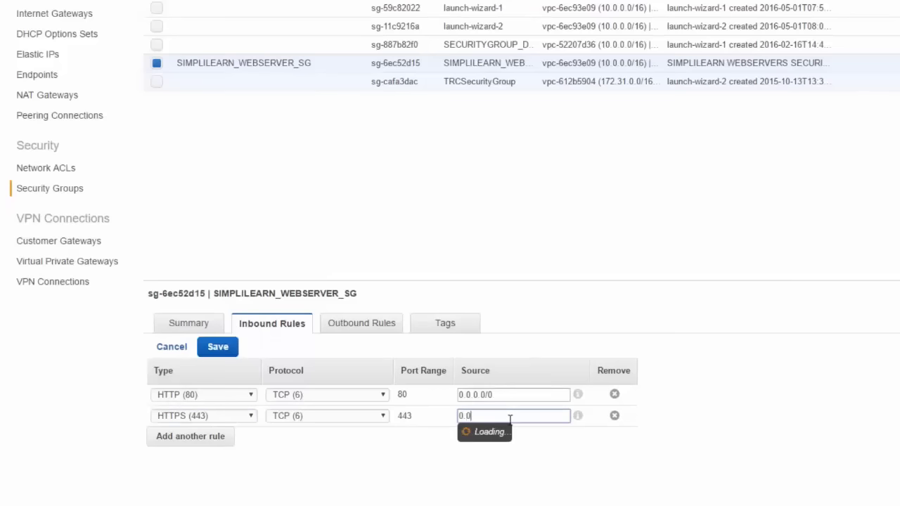
pyautogui.write('.0.0/0')
pyautogui.click(526, 433)
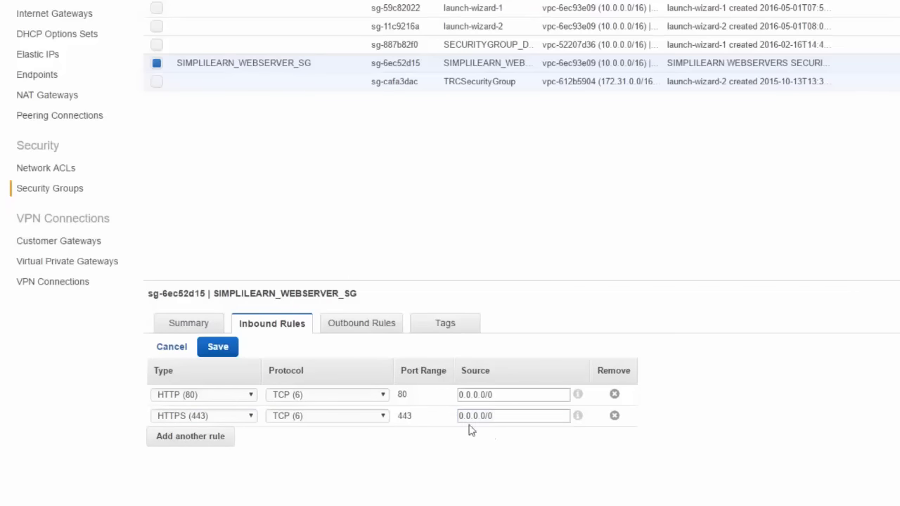
# - Add a third inbound rule of type SSH (22) with source 0.0.0.0/0 and save the web server group's rules
pyautogui.click(225, 436)
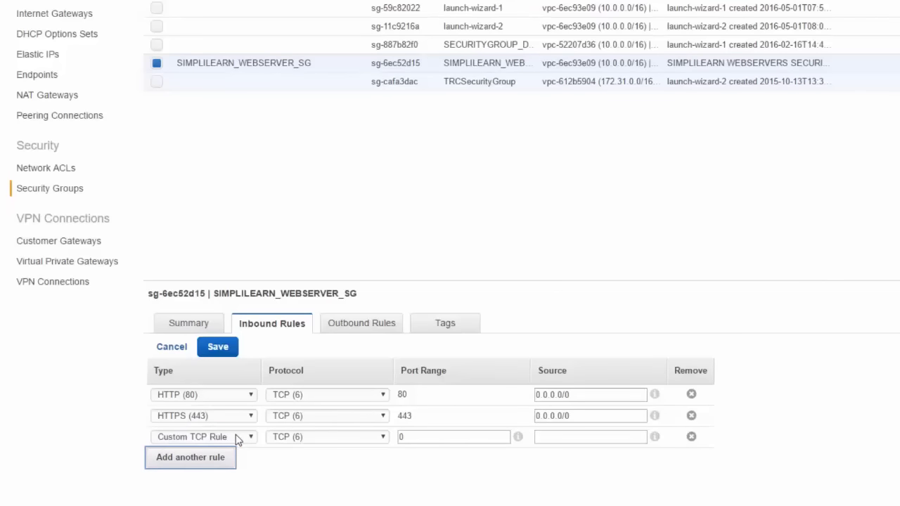
pyautogui.click(238, 436)
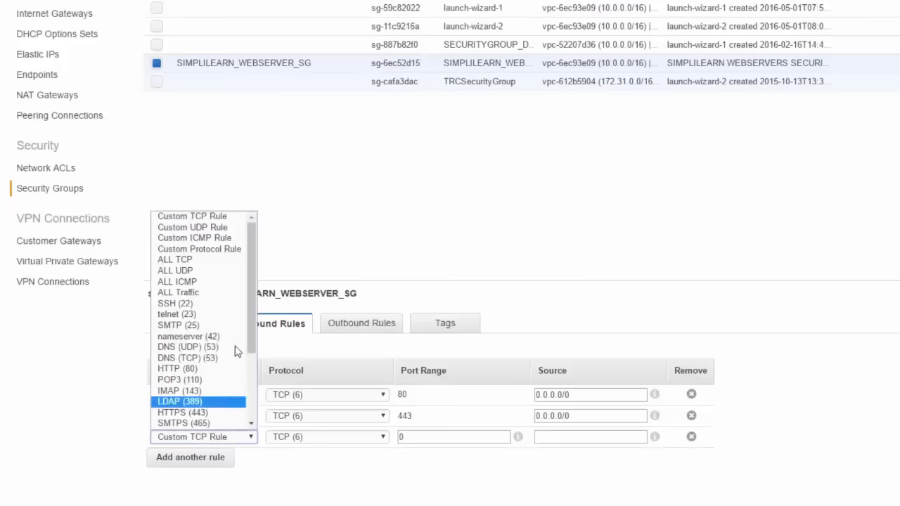
pyautogui.click(234, 303)
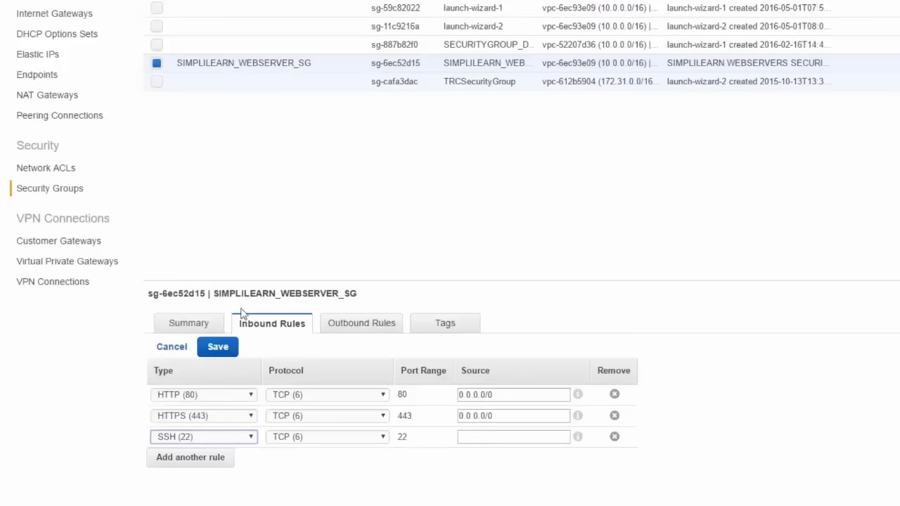
pyautogui.click(537, 440)
pyautogui.write('0')
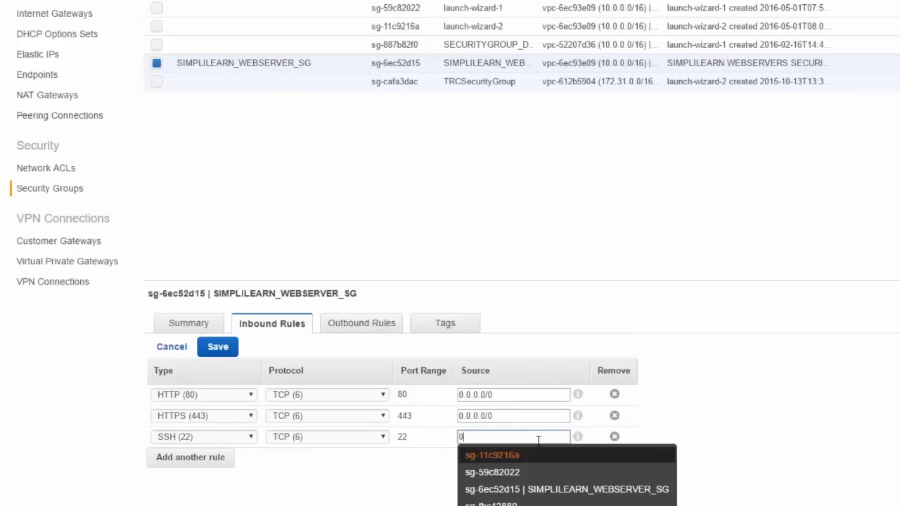
pyautogui.write('.0.0.0')
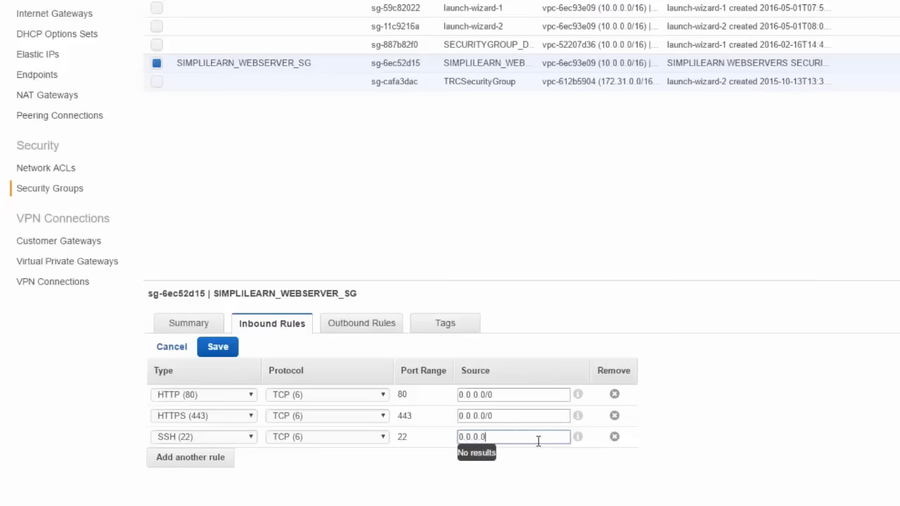
pyautogui.write('/0')
pyautogui.click(776, 426)
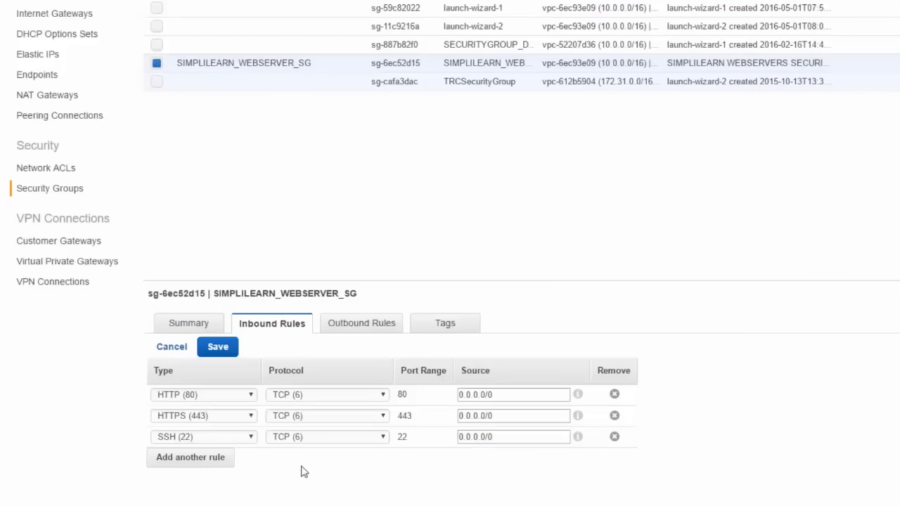
pyautogui.click(223, 352)
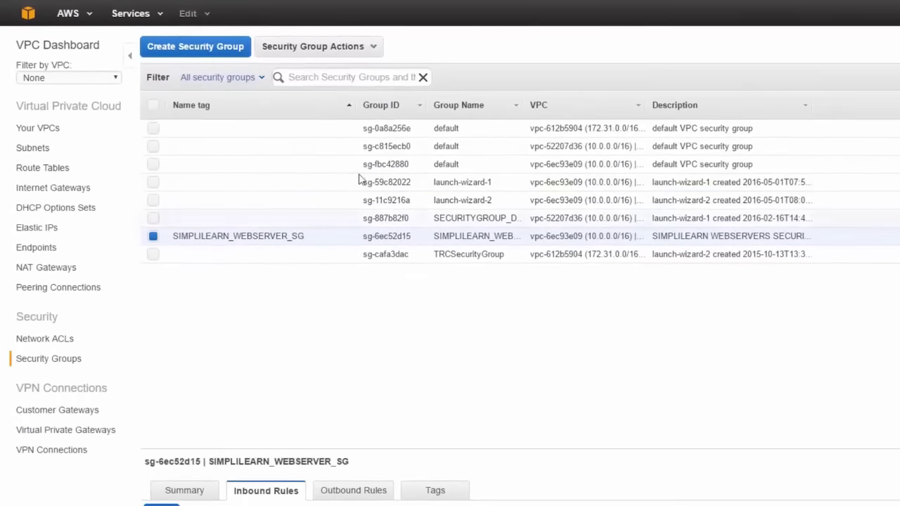
# - Start a new security group with SIMPLILEARN_DBSERVERS_SG as its name tag and group name
pyautogui.click(232, 47)
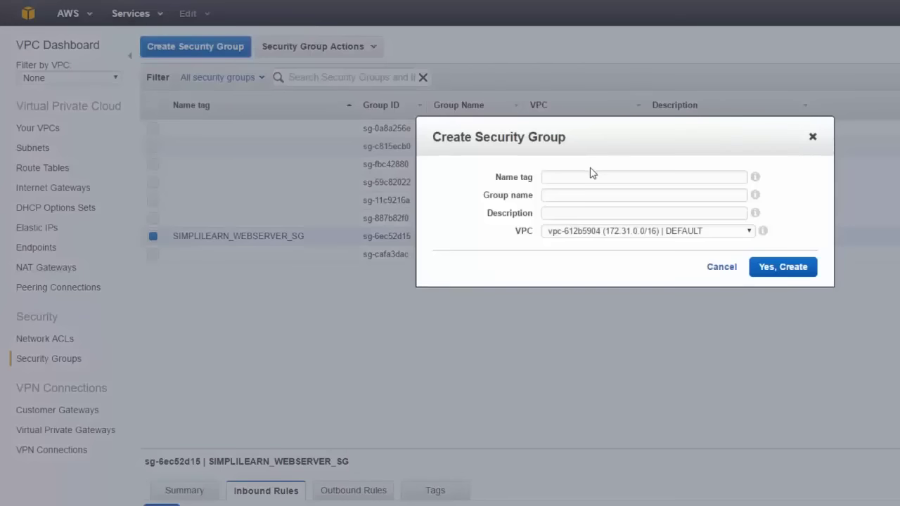
pyautogui.click(591, 177)
pyautogui.write('SIMPLIEARL')
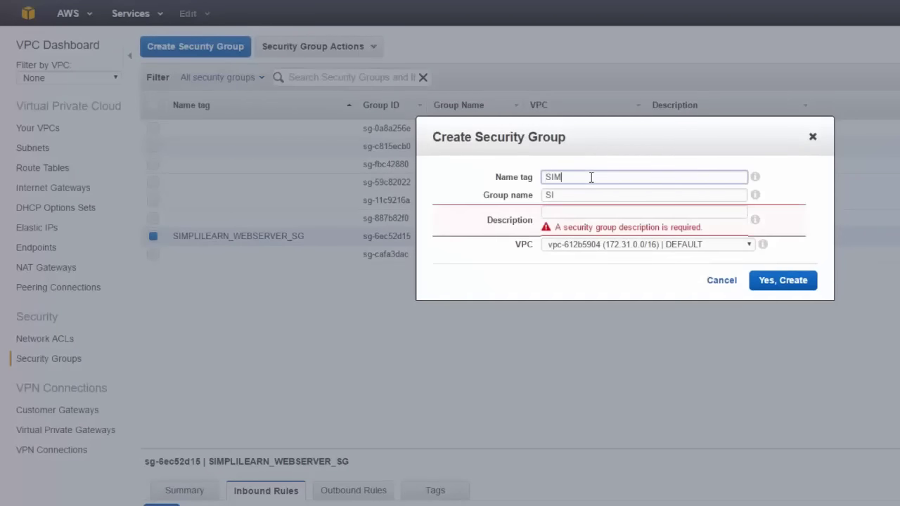
pyautogui.press('BackSpace')
pyautogui.press('BackSpace')
pyautogui.press('BackSpace')
pyautogui.press('BackSpace')
pyautogui.write('LEANR')
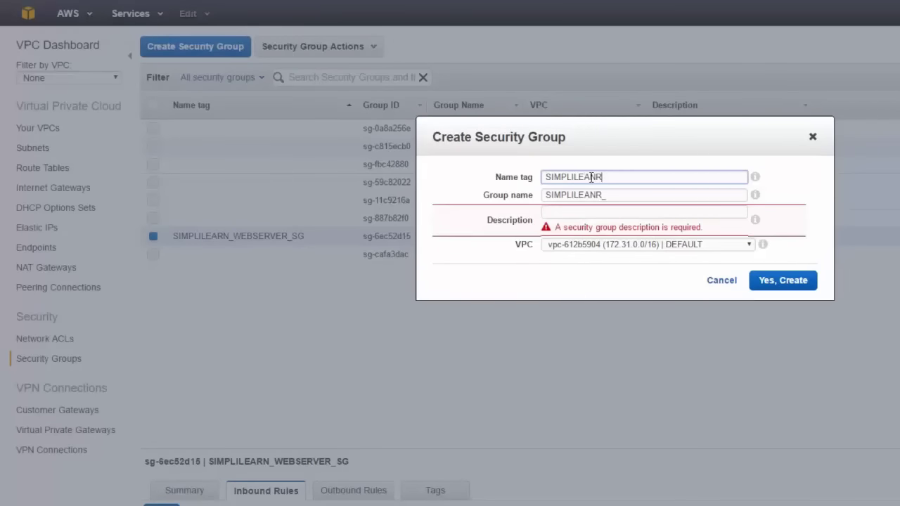
pyautogui.press('BackSpace')
pyautogui.press('BackSpace')
pyautogui.write('RN_DBSERVERS_SG')
pyautogui.press('Tab')
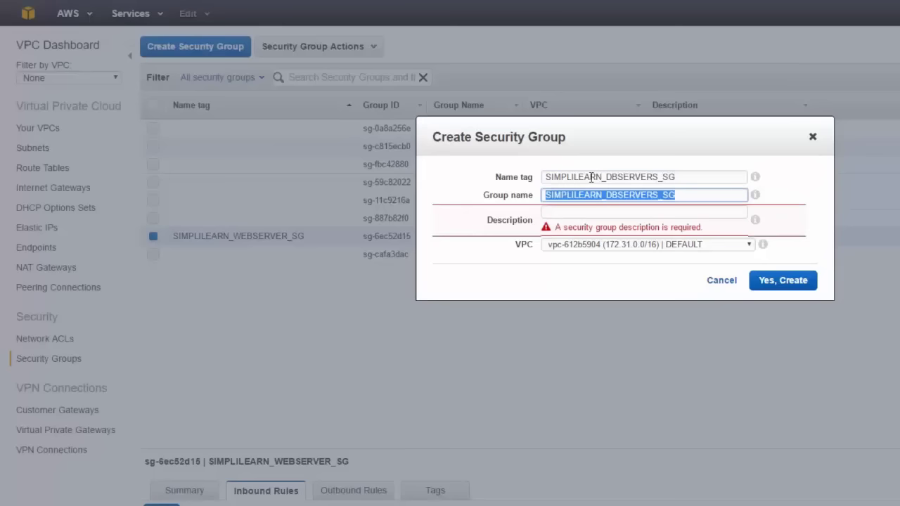
# - Enter SIMPLILEARN DBSERVERS SECURITY GROUP as the new security group's description
pyautogui.click(591, 176)
pyautogui.moveTo(602, 195); pyautogui.dragTo(536, 201)
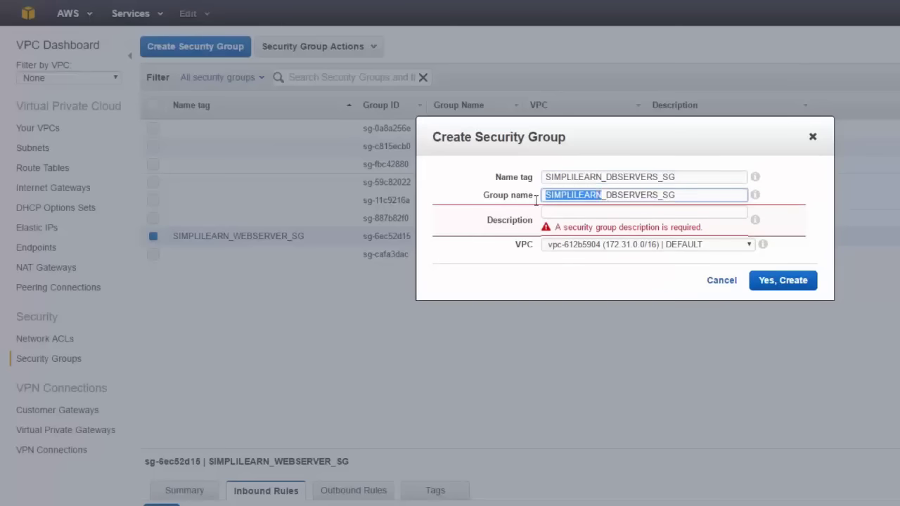
pyautogui.hotkey('ctrl', 'c')
pyautogui.click(595, 211)
pyautogui.hotkey('ctrl', 'v')
pyautogui.write('D')
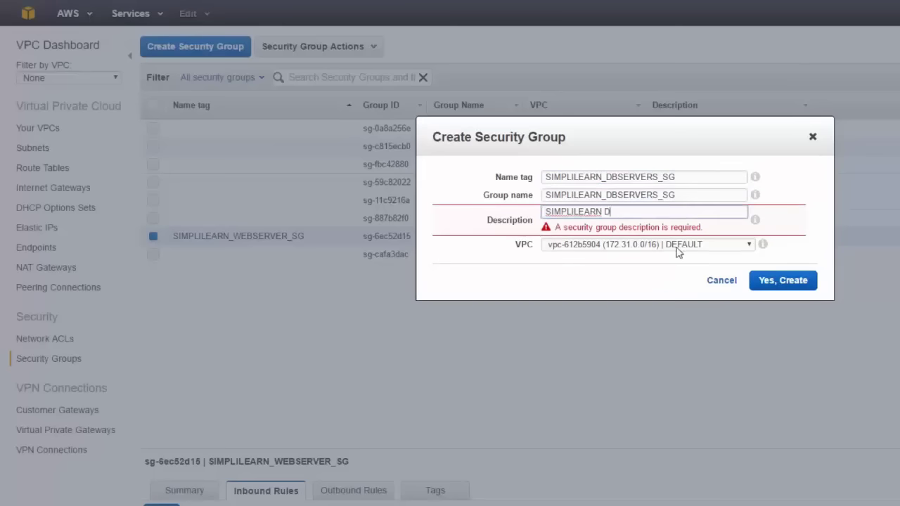
pyautogui.write('BSERVERS SECU')
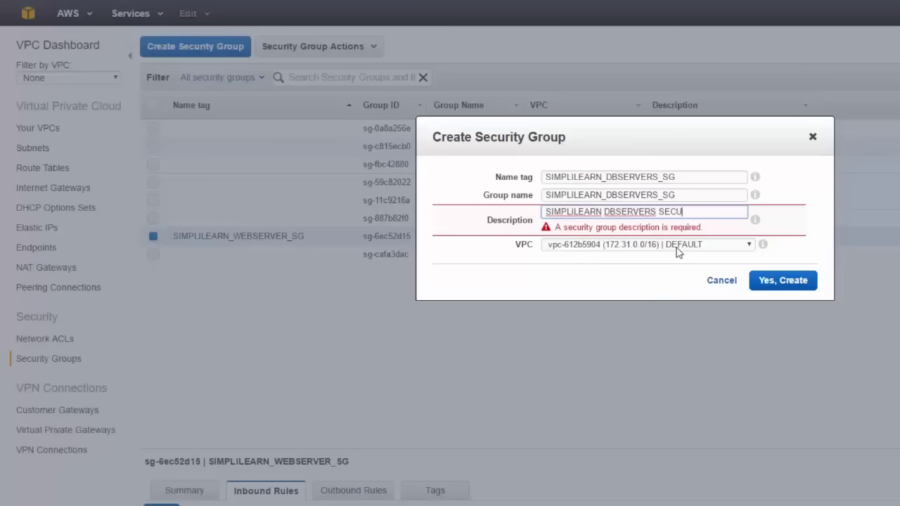
pyautogui.write('RITY GROUP')
pyautogui.press('Tab')
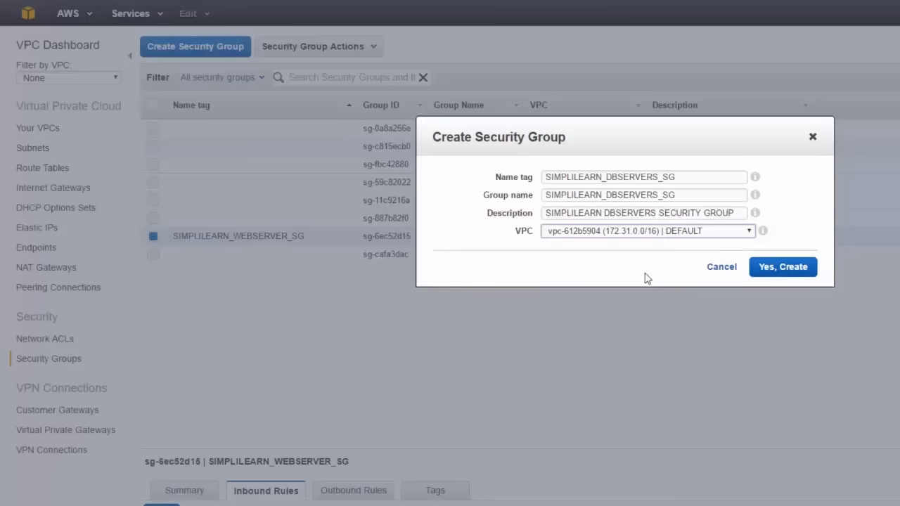
# - Assign the database security group to SIMPLILEARN_VPC (vpc-6ec93e09) and create it
pyautogui.click(611, 236)
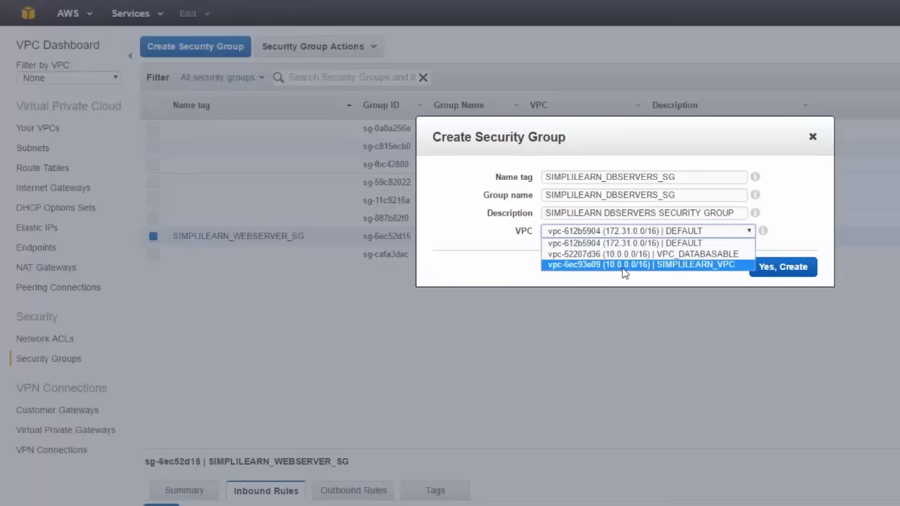
pyautogui.click(678, 265)
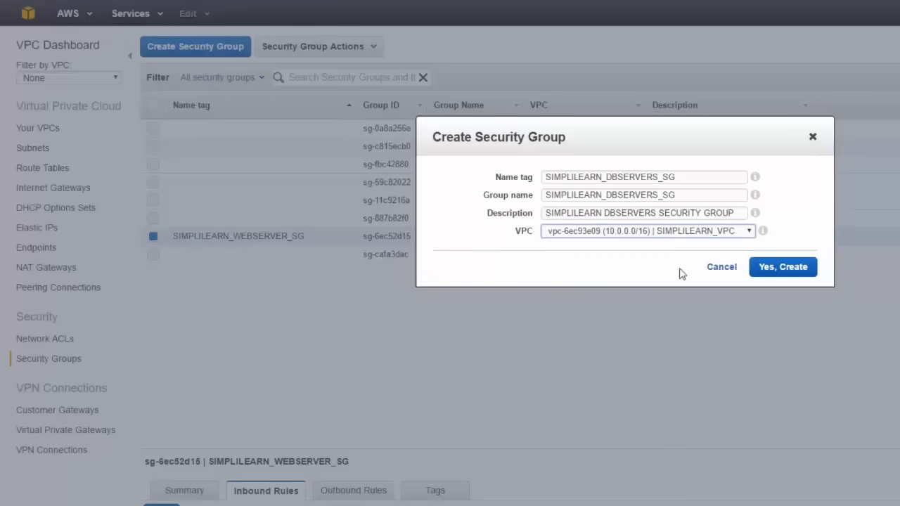
pyautogui.click(811, 272)
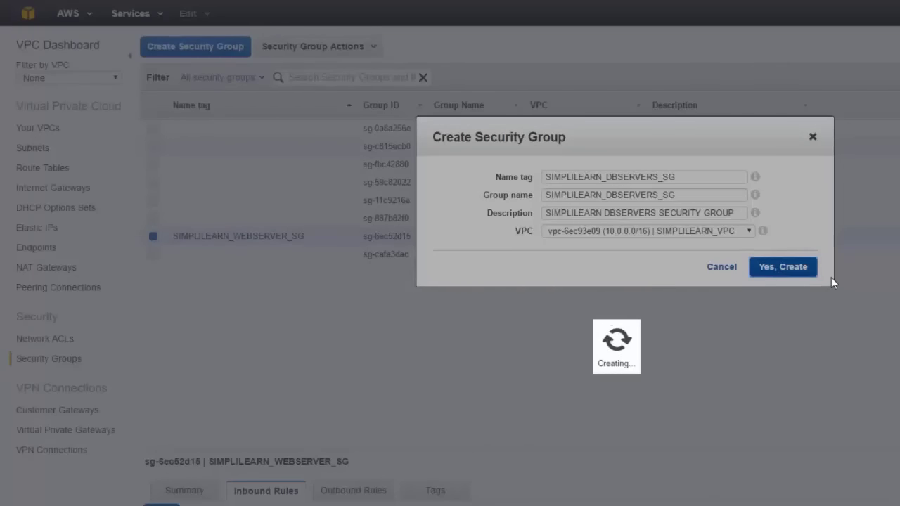
# - Check the outbound and inbound rules of SIMPLILEARN_DBSERVERS_SG
pyautogui.scroll(-2, 805, 192)
pyautogui.scroll(-1, 805, 192)
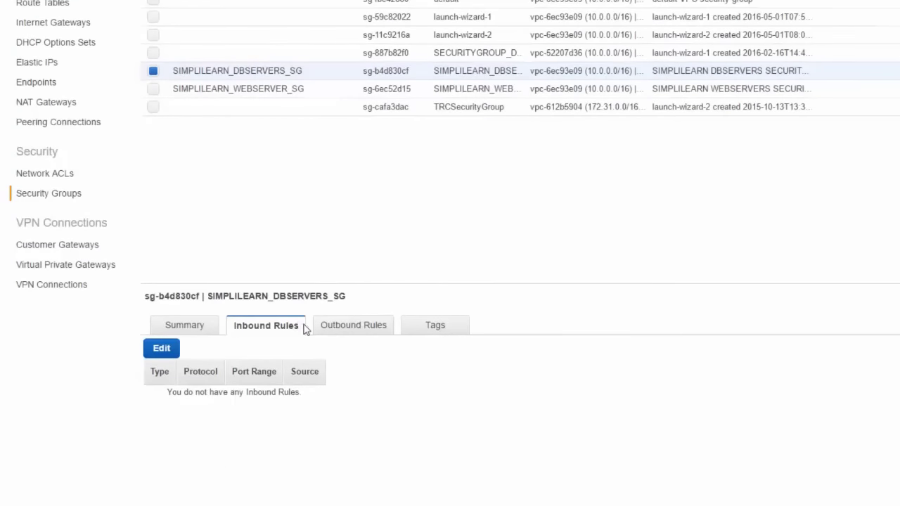
pyautogui.click(331, 329)
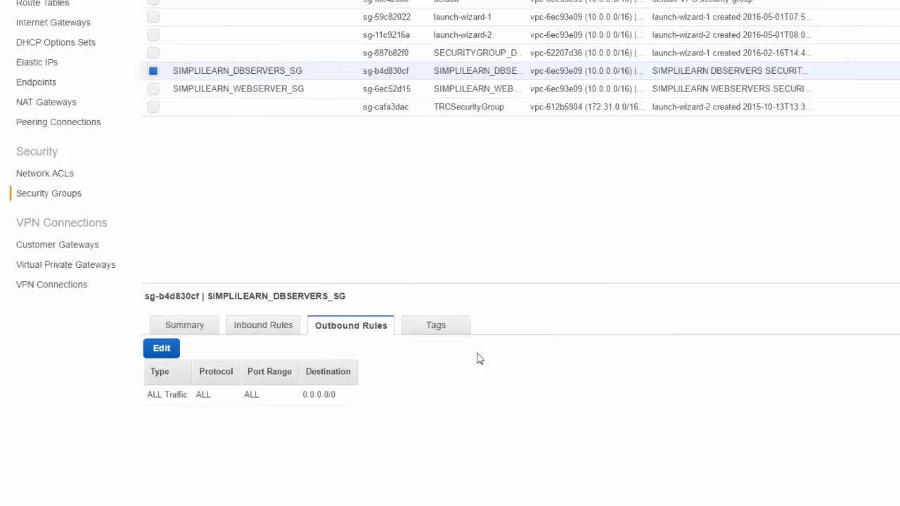
pyautogui.click(271, 325)
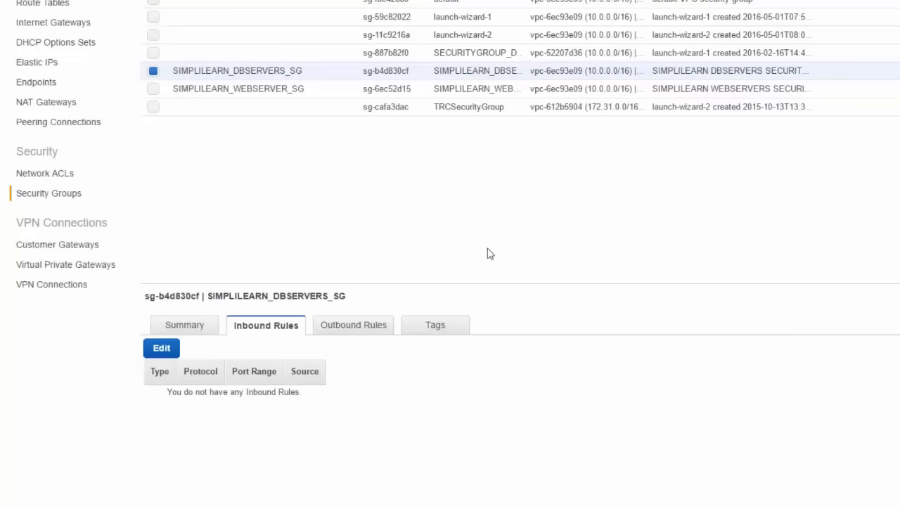
# - Start editing the inbound rules of SIMPLILEARN_DBSERVERS_SG and define an MS SQL (1433) rule with SIMPLILEARN_WEBSERVER_SG (sg-6ec52d15) as source
pyautogui.click(160, 348)
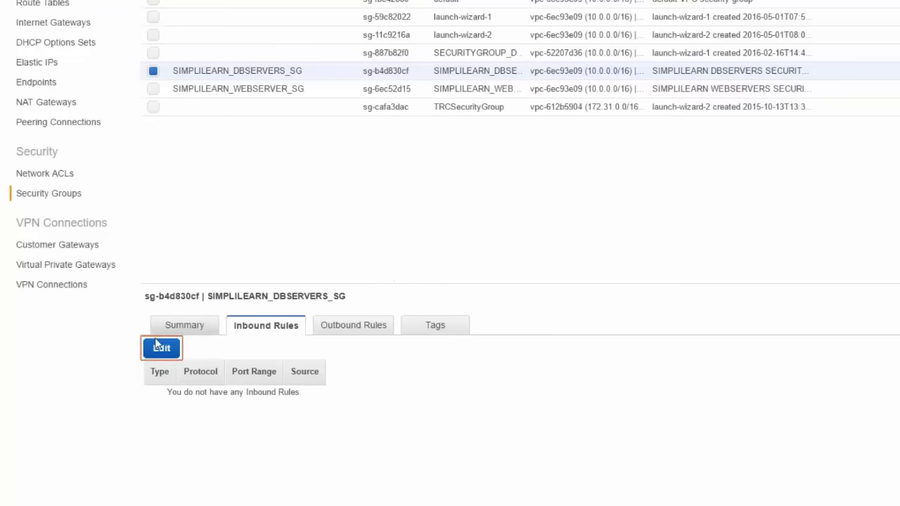
pyautogui.click(246, 395)
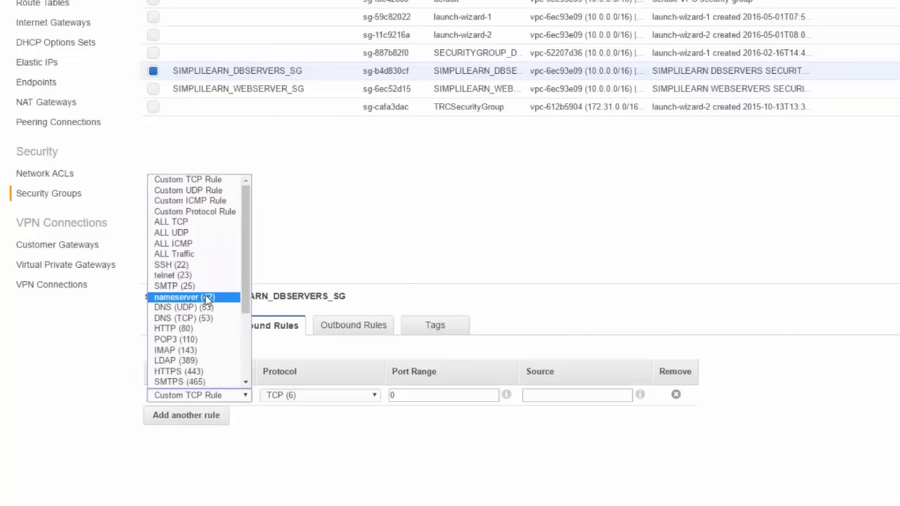
pyautogui.scroll(-3, 206, 298)
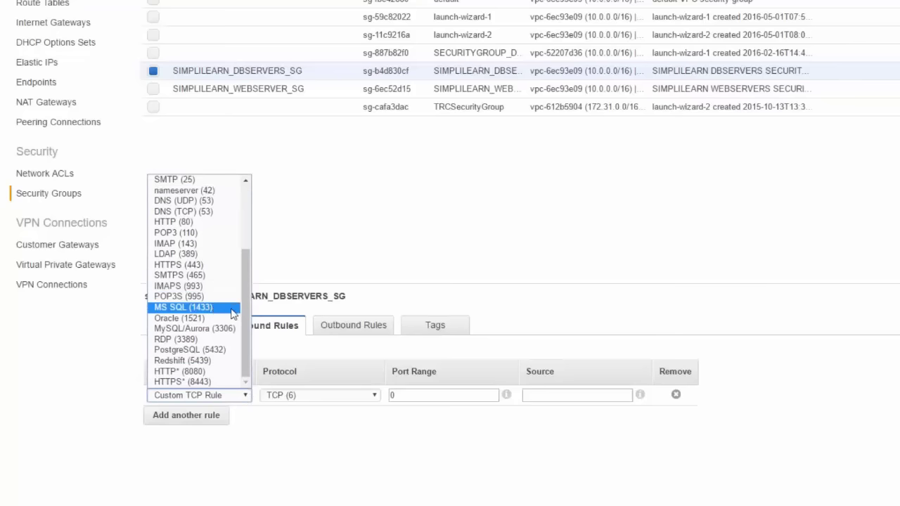
pyautogui.click(232, 314)
pyautogui.click(232, 310)
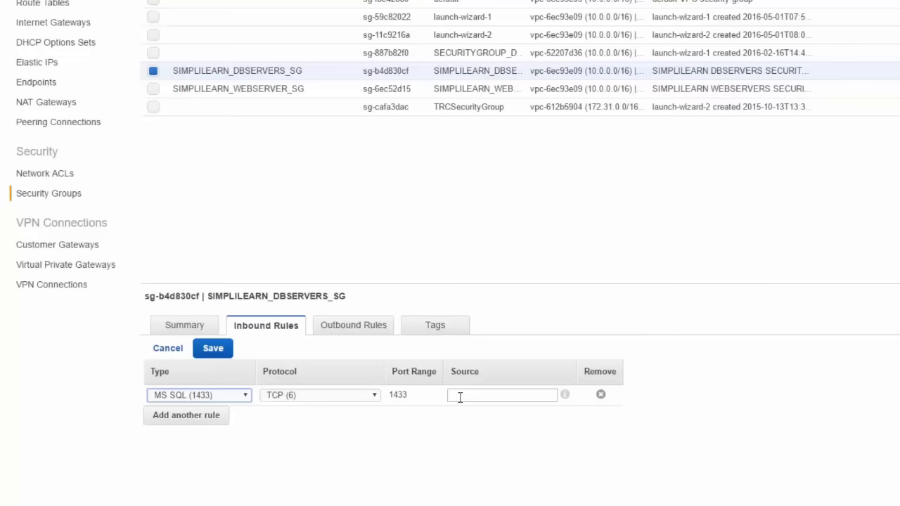
pyautogui.click(459, 397)
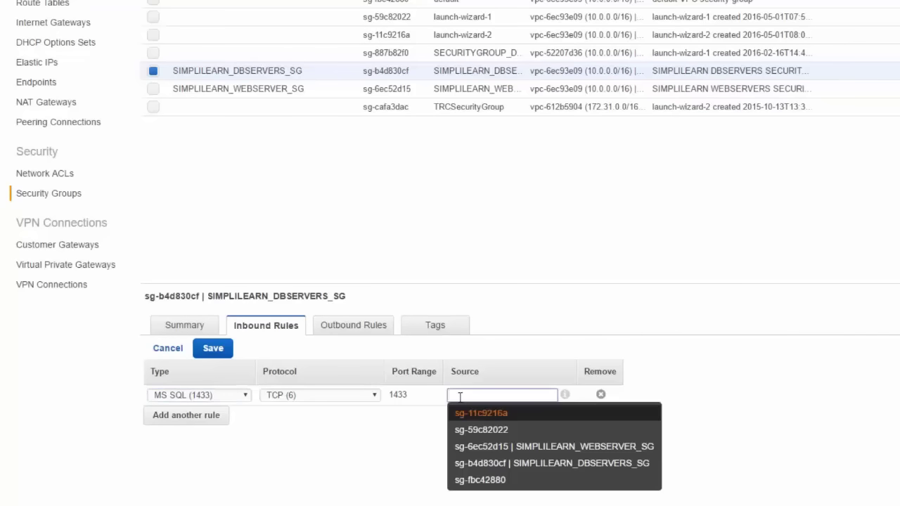
pyautogui.click(560, 448)
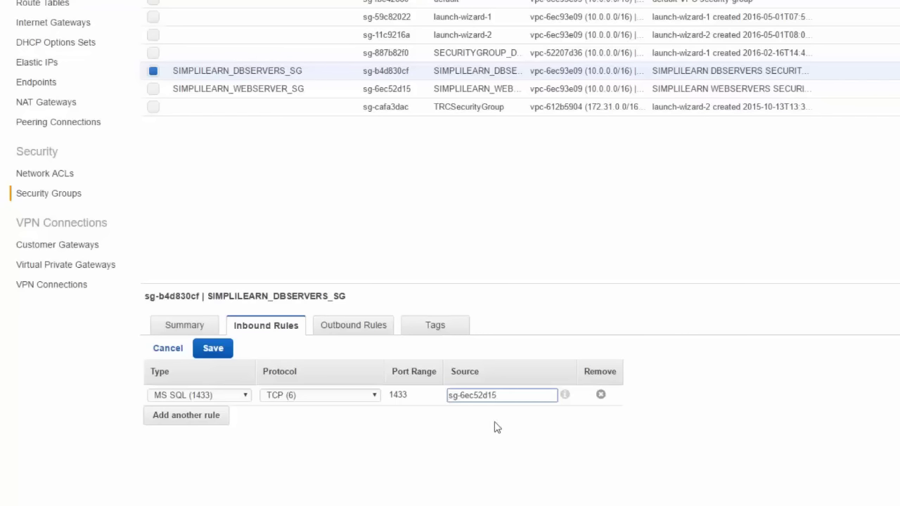
# - Add a second inbound rule of type RDP (3389) with source 0.0.0.0/0 and save the database group's rules
pyautogui.click(183, 424)
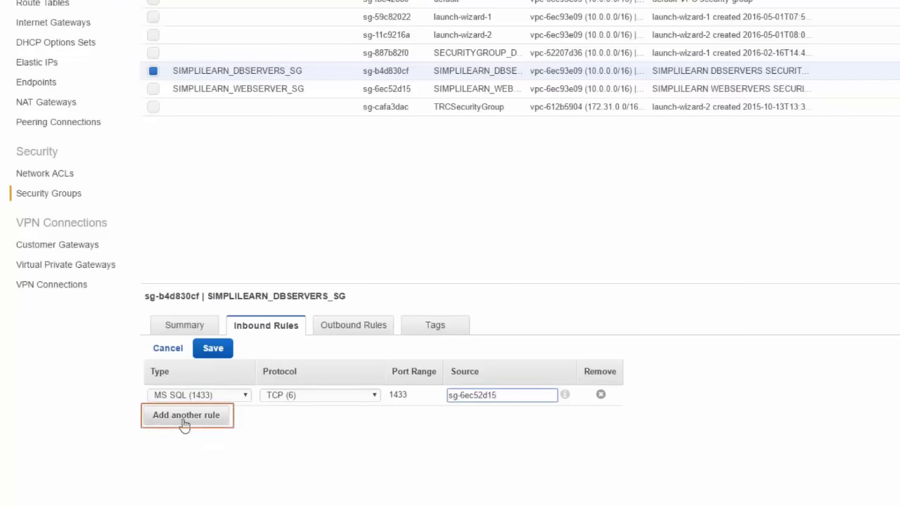
pyautogui.click(183, 424)
pyautogui.click(207, 416)
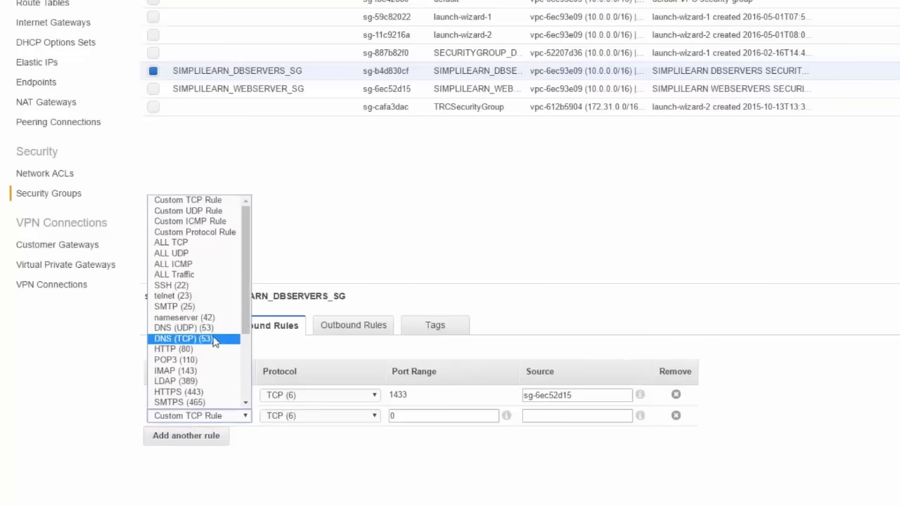
pyautogui.scroll(-3, 215, 335)
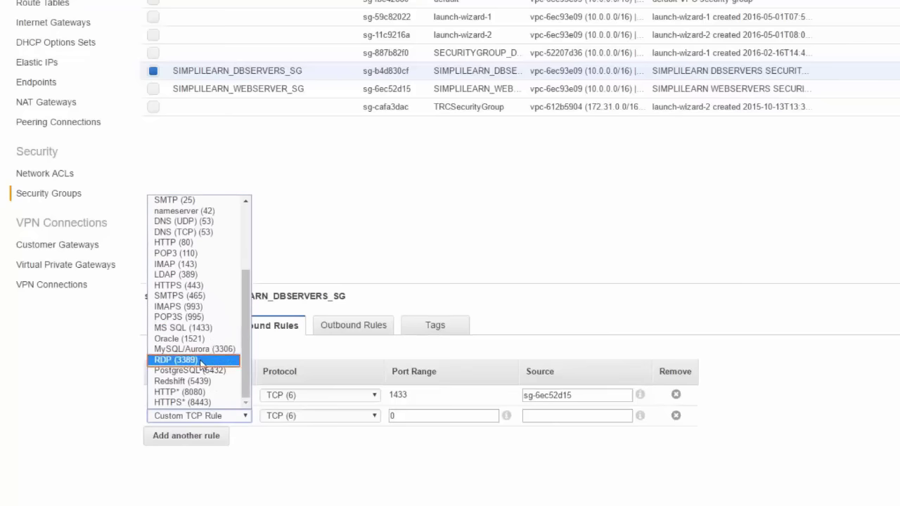
pyautogui.click(175, 360)
pyautogui.click(520, 414)
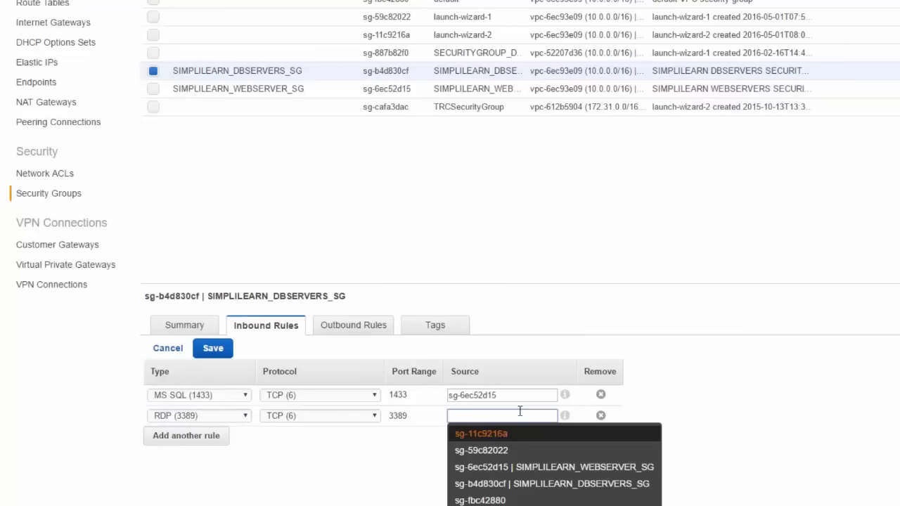
pyautogui.write('0.0.0.0')
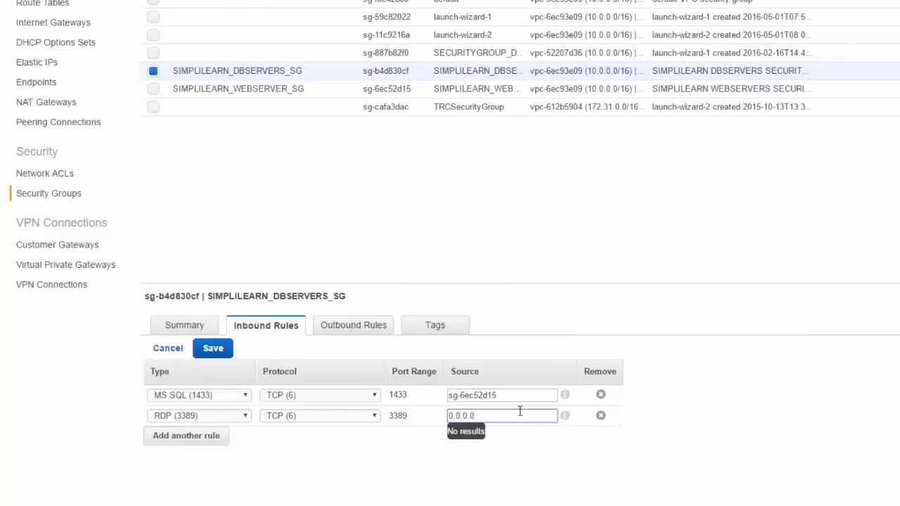
pyautogui.write('/0')
pyautogui.click(571, 442)
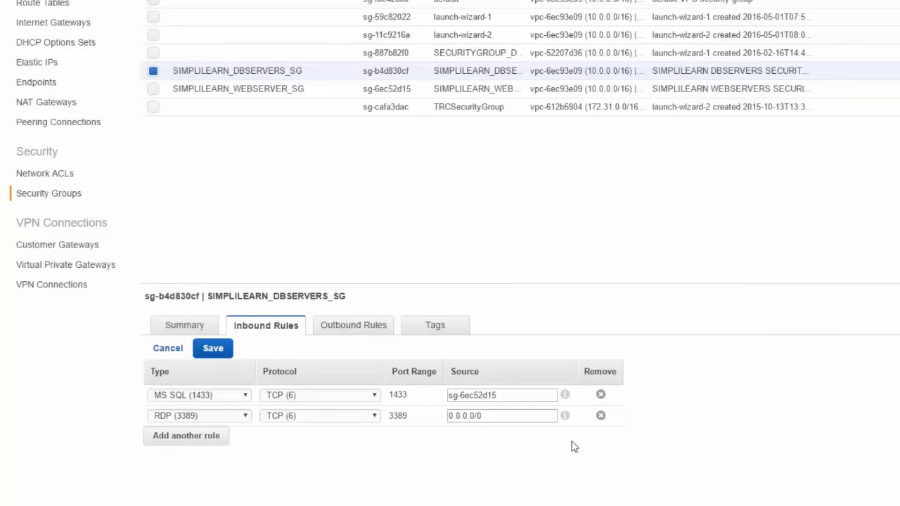
pyautogui.click(214, 349)
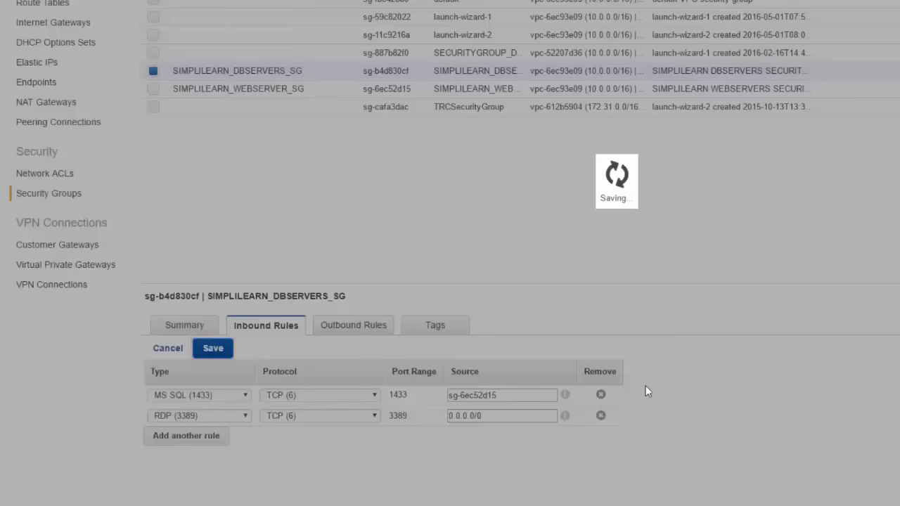